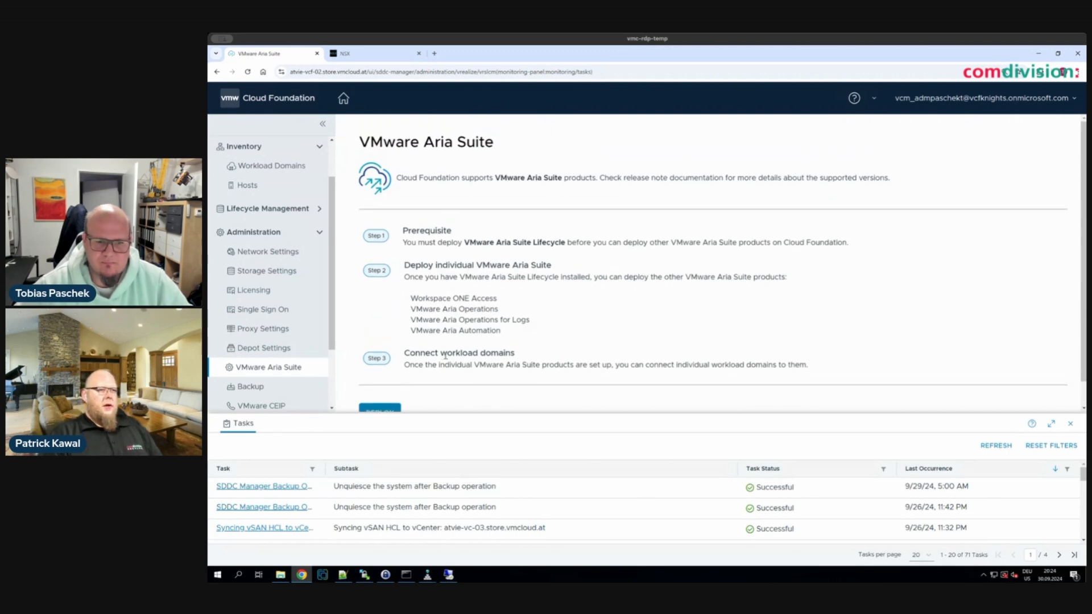
Start the VMware Aria Suite Lifecycle deployment, confirm all installation prerequisites and begin the installation wizard
scroll(445, 357, down, 1)
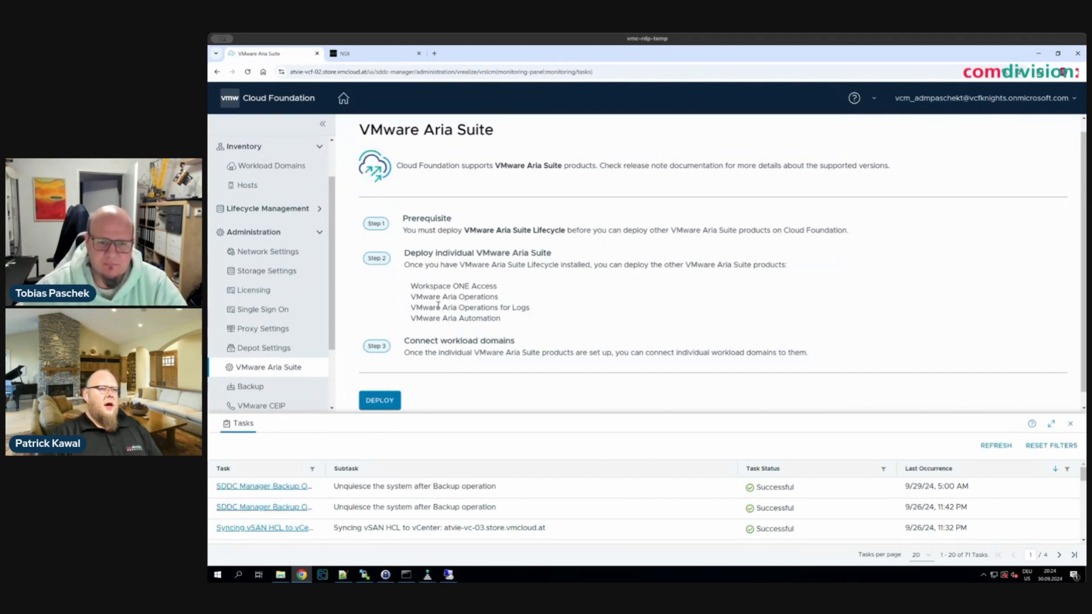
drag(419, 286, 500, 326)
click(517, 328)
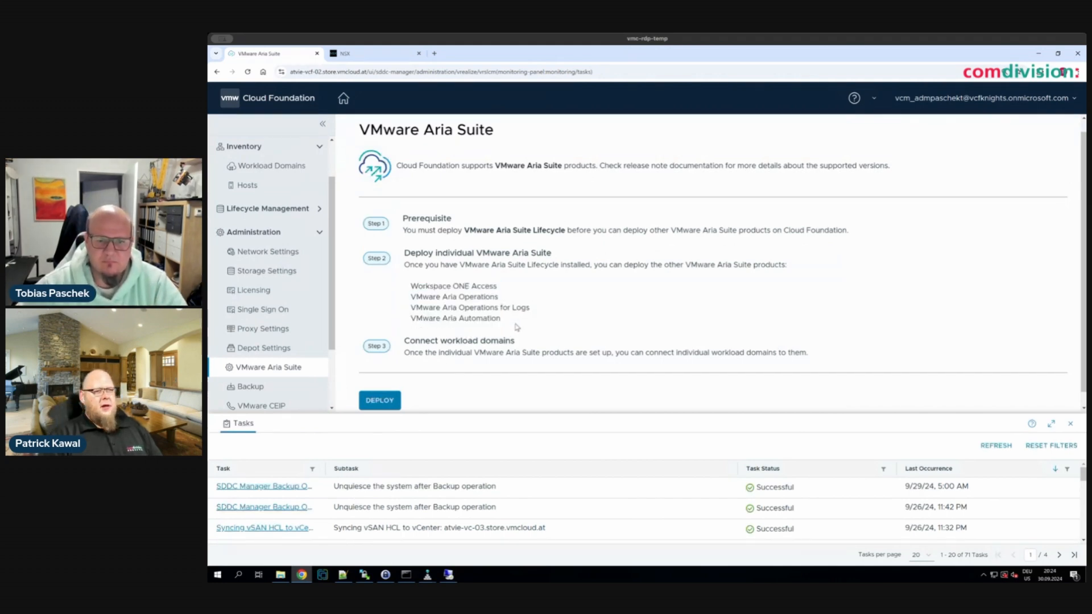
click(395, 399)
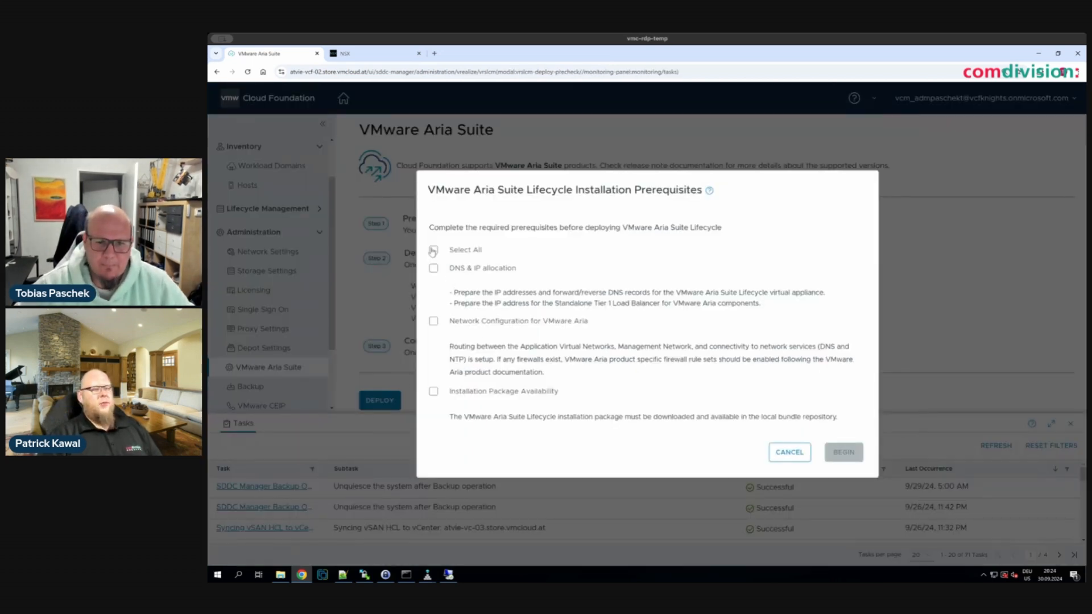
click(433, 250)
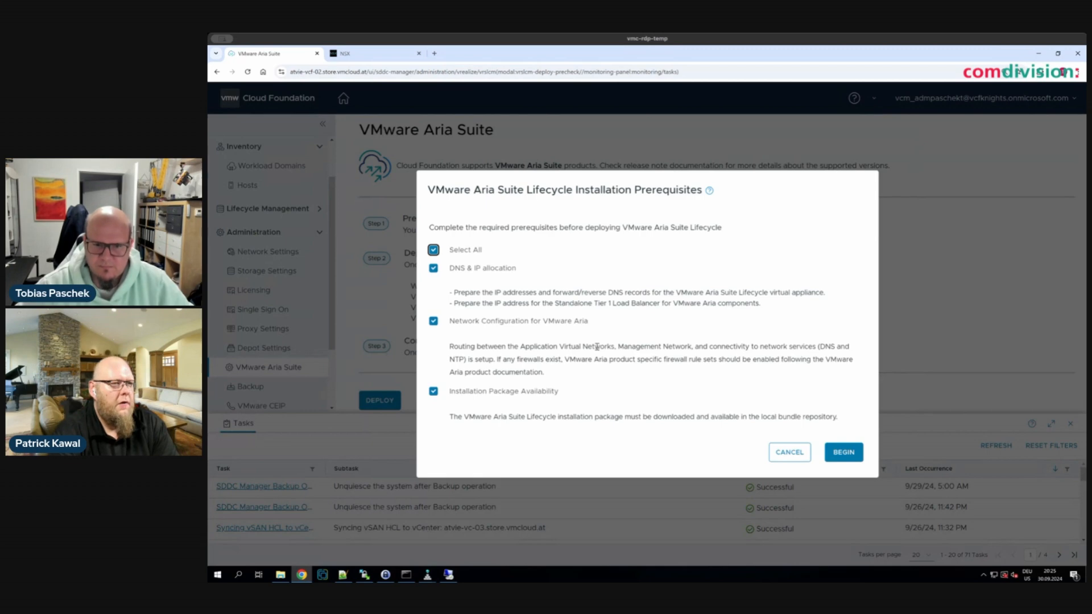
click(843, 454)
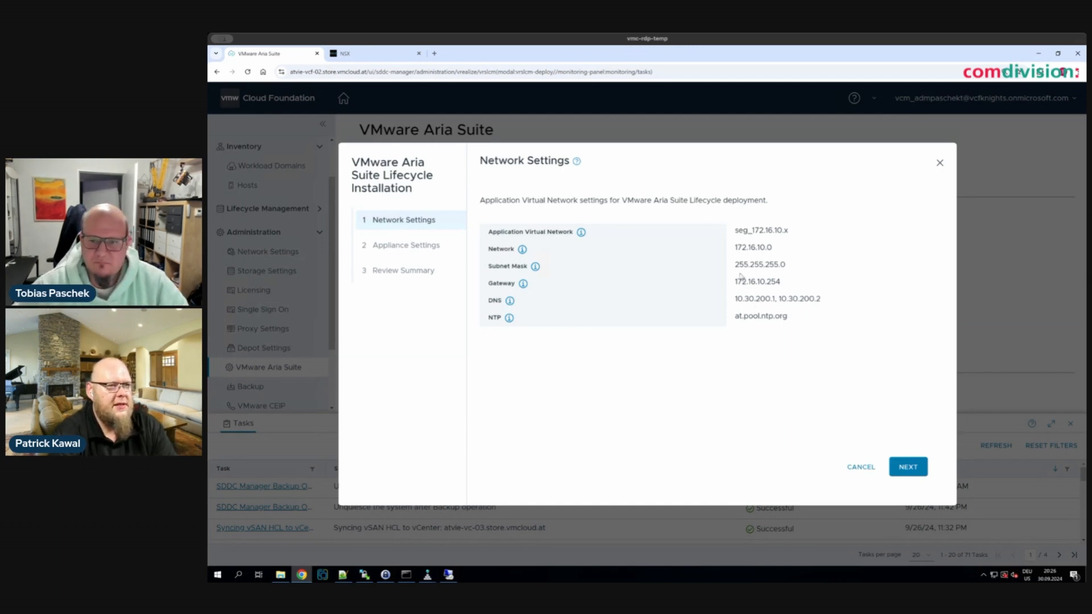
Review the application virtual network settings for the deployment and continue to the appliance settings
drag(737, 230, 813, 319)
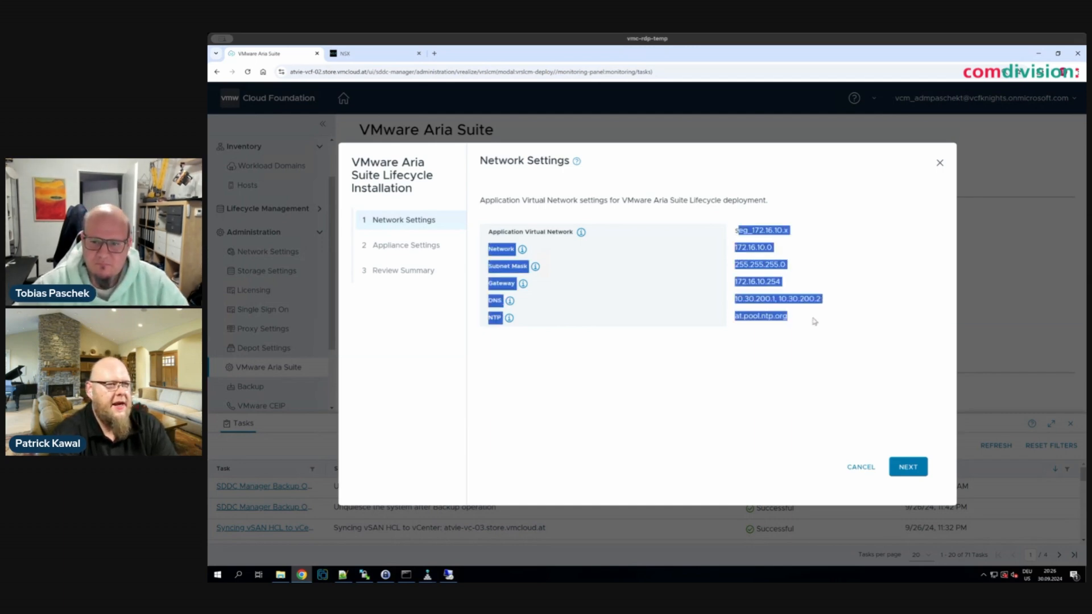
click(822, 329)
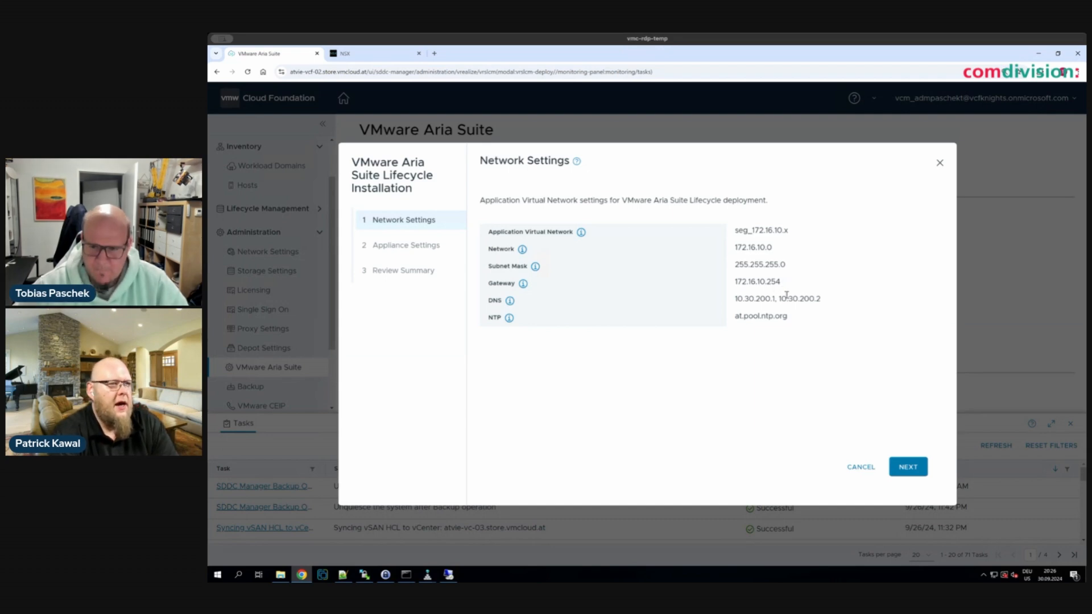
click(902, 468)
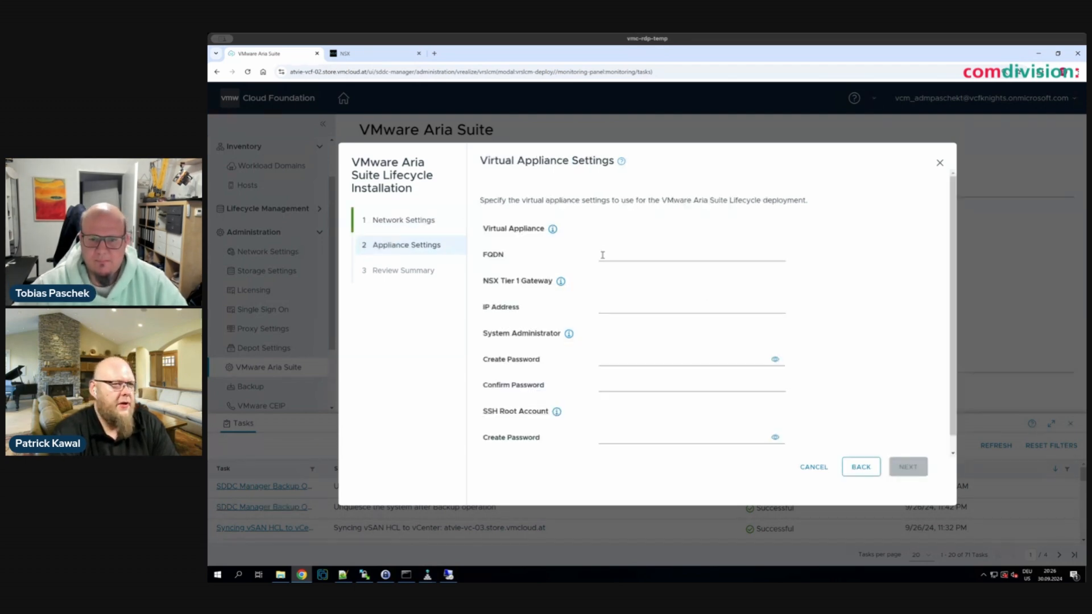
Set the virtual appliance FQDN to atvie-lcm-01.store.vmcloud.at and the NSX Tier 1 gateway IP address to 172.16.10.1
click(602, 256)
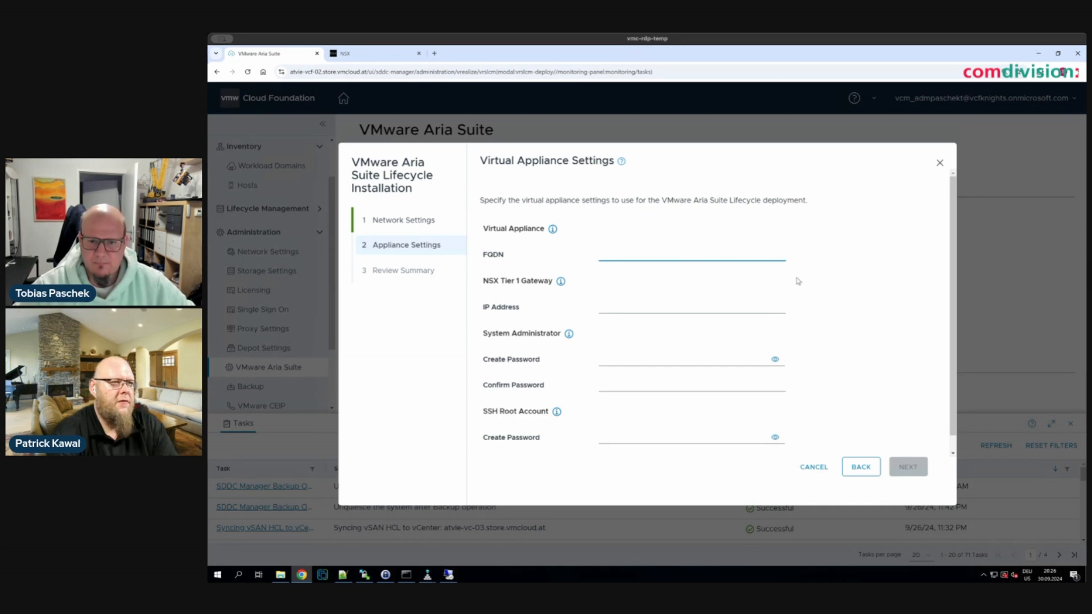
key(ctrl+v)
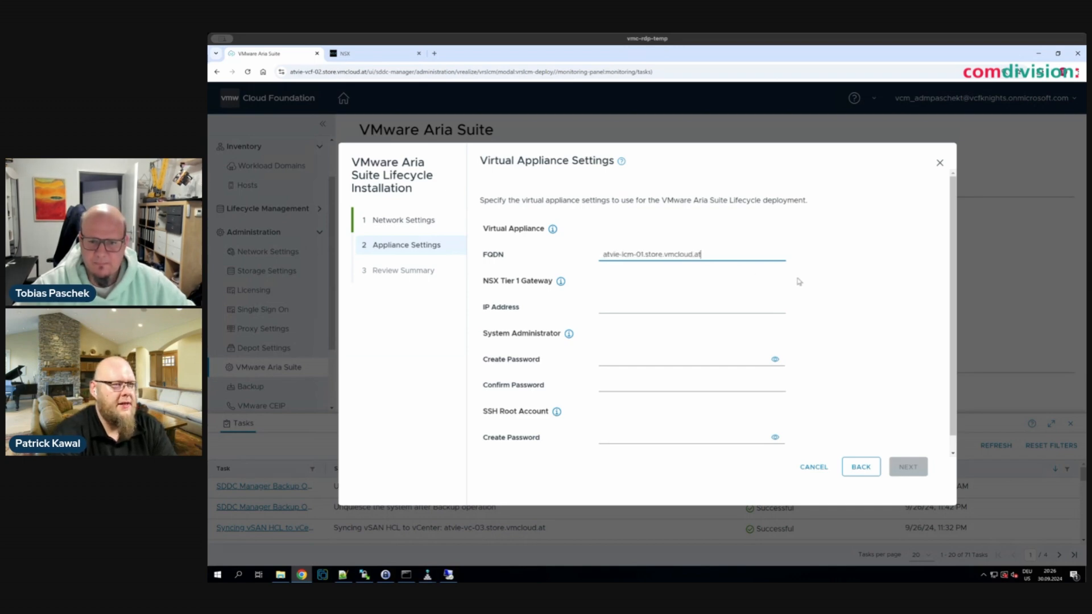
click(643, 307)
text(1)
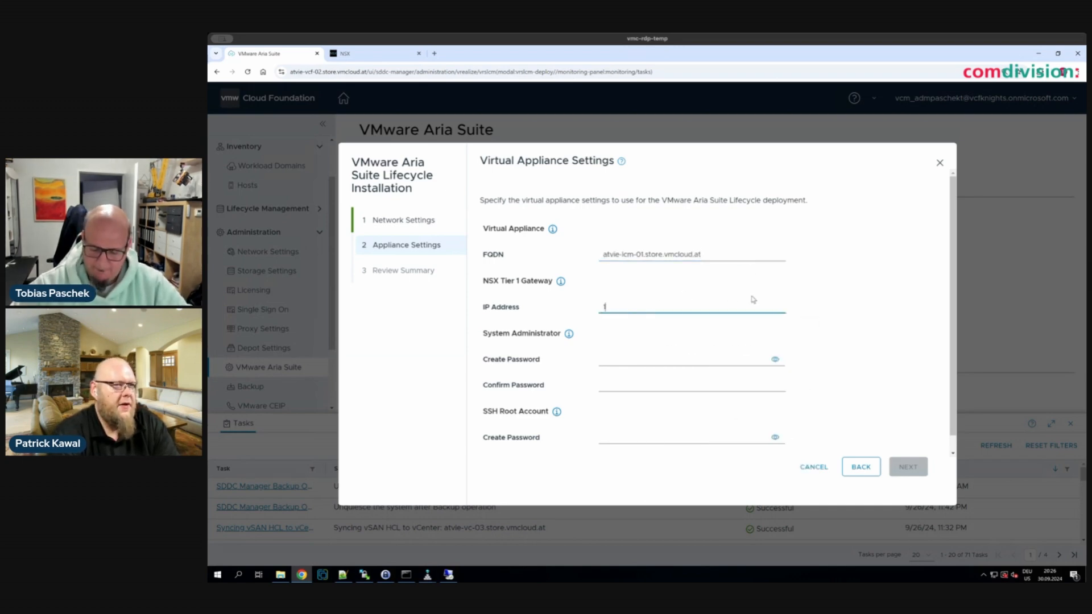
text(72.16.10.1)
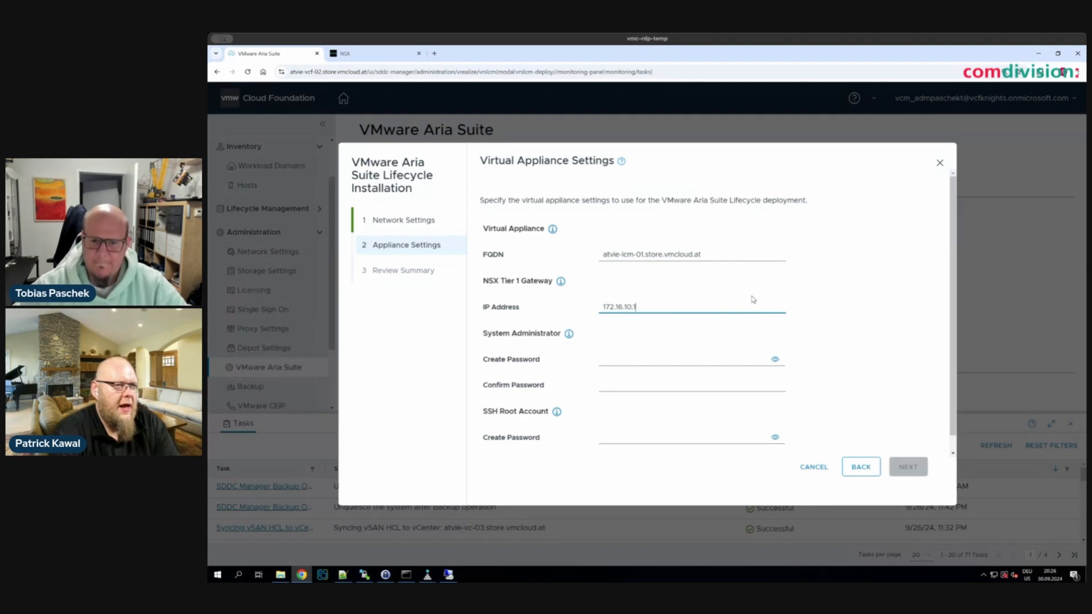
click(865, 298)
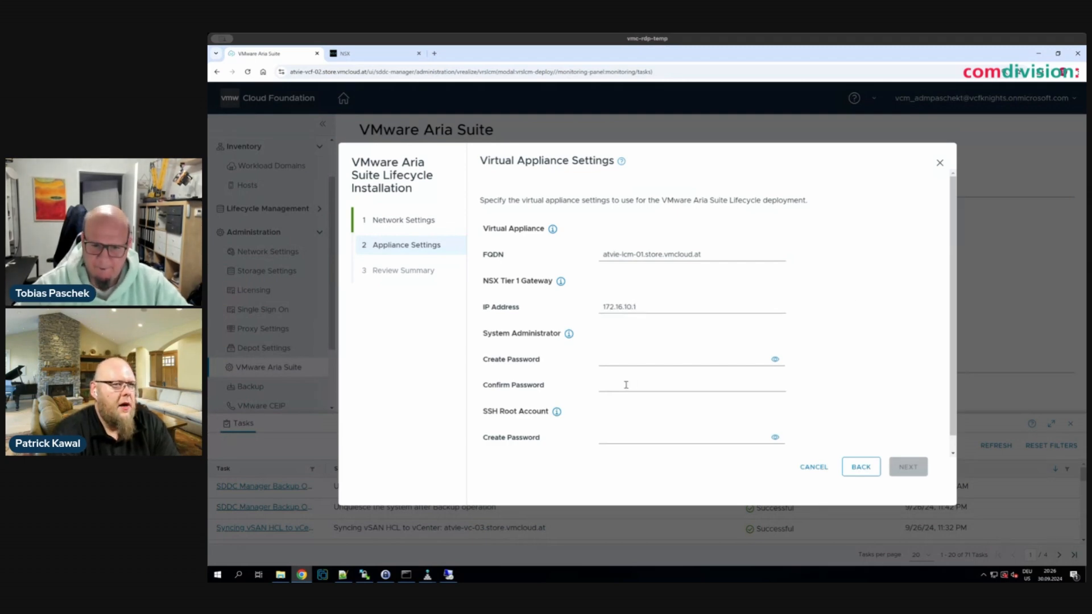
Enter the System Administrator password, correct its capitalisation while it is revealed, and copy it into the confirmation field
click(624, 360)
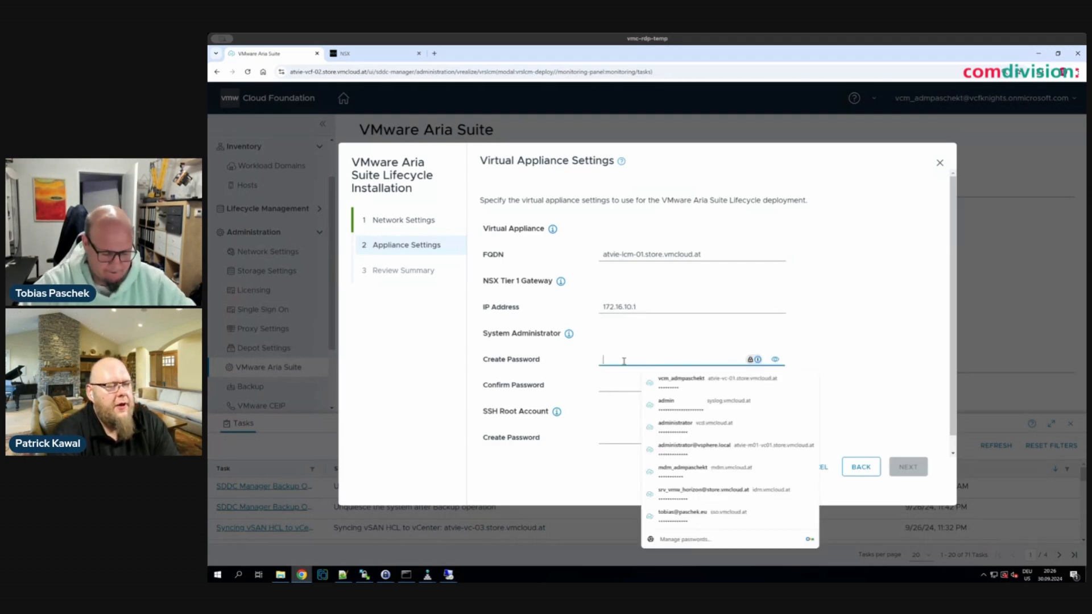
text(••••••••)
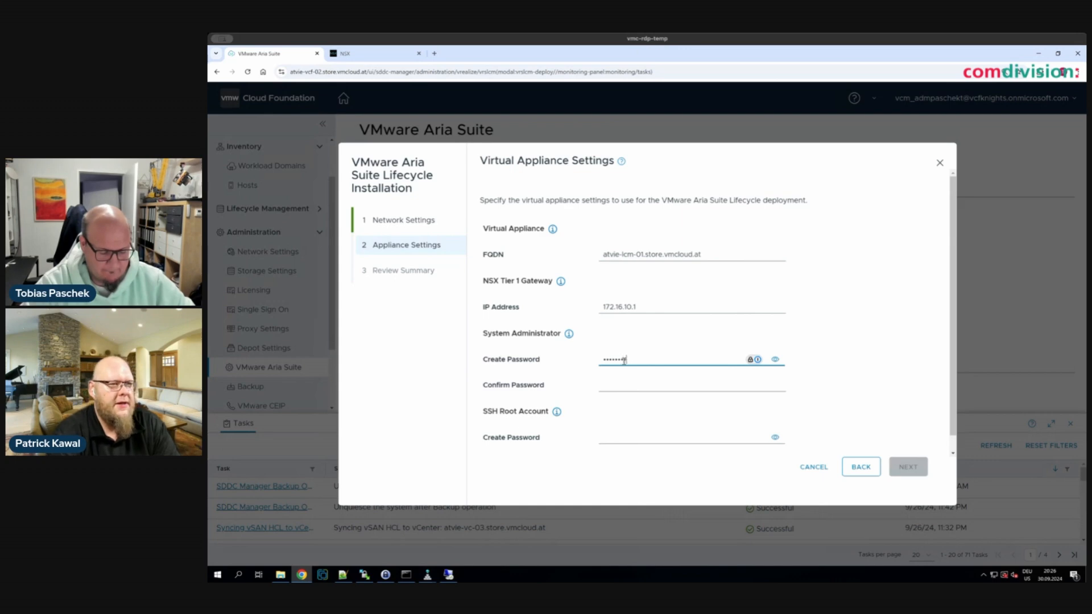
text(•••••••••)
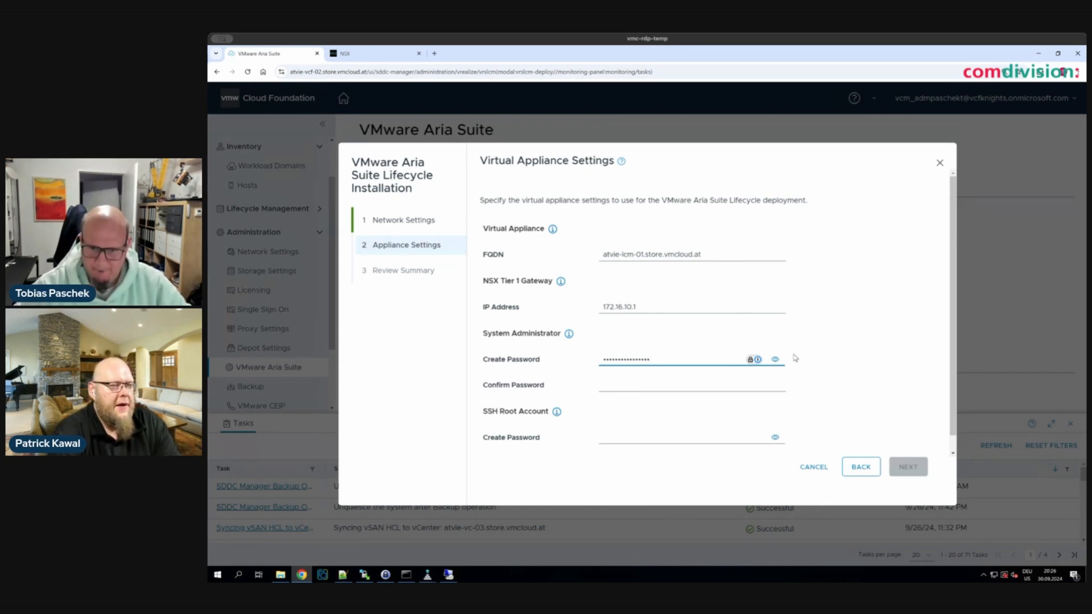
click(774, 359)
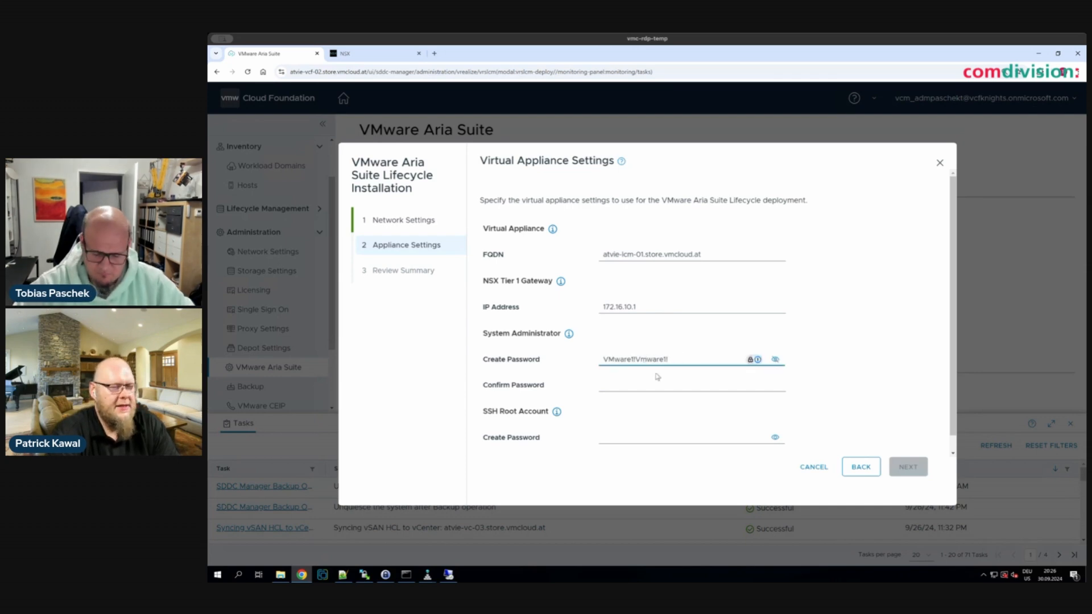
key(BackSpace)
text(M)
drag(675, 359, 585, 351)
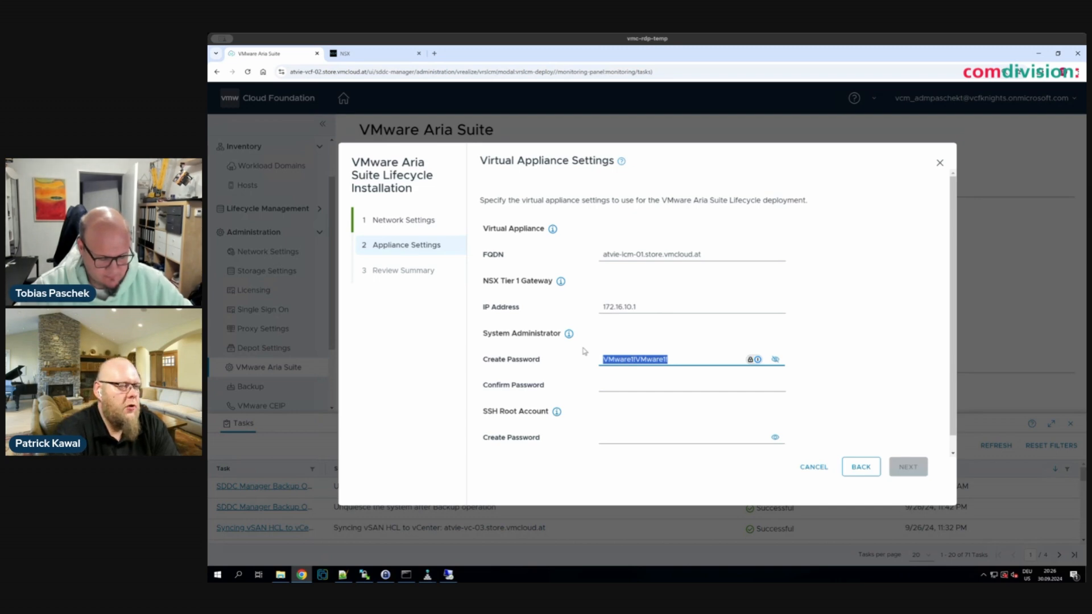
key(ctrl+c)
click(606, 384)
key(ctrl+v)
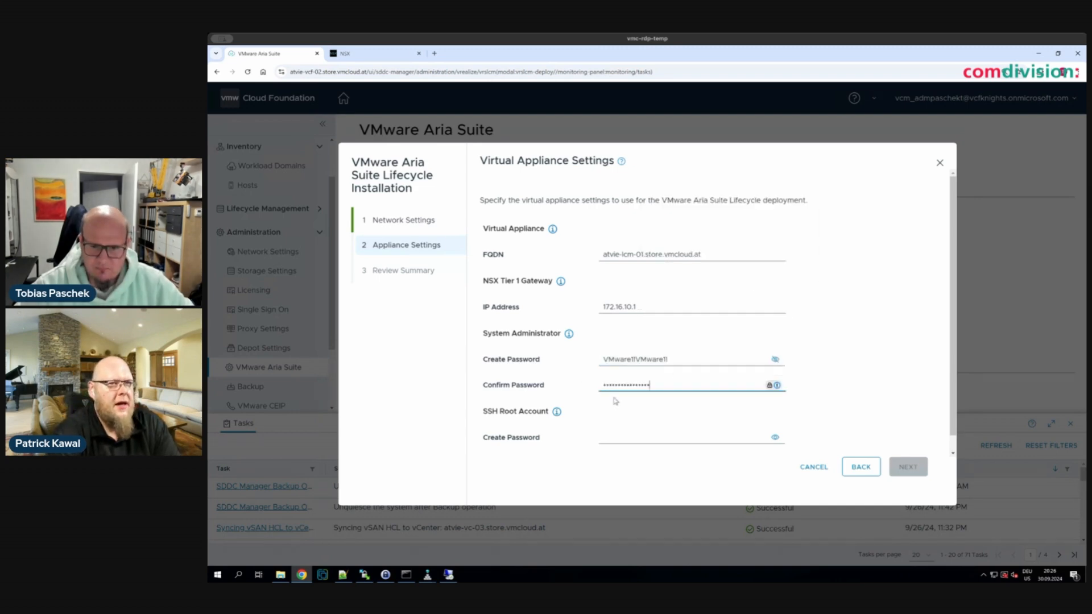
Enter and confirm the SSH root account password using the copied System Administrator password
click(609, 437)
key(ctrl+v)
scroll(606, 438, down, 1)
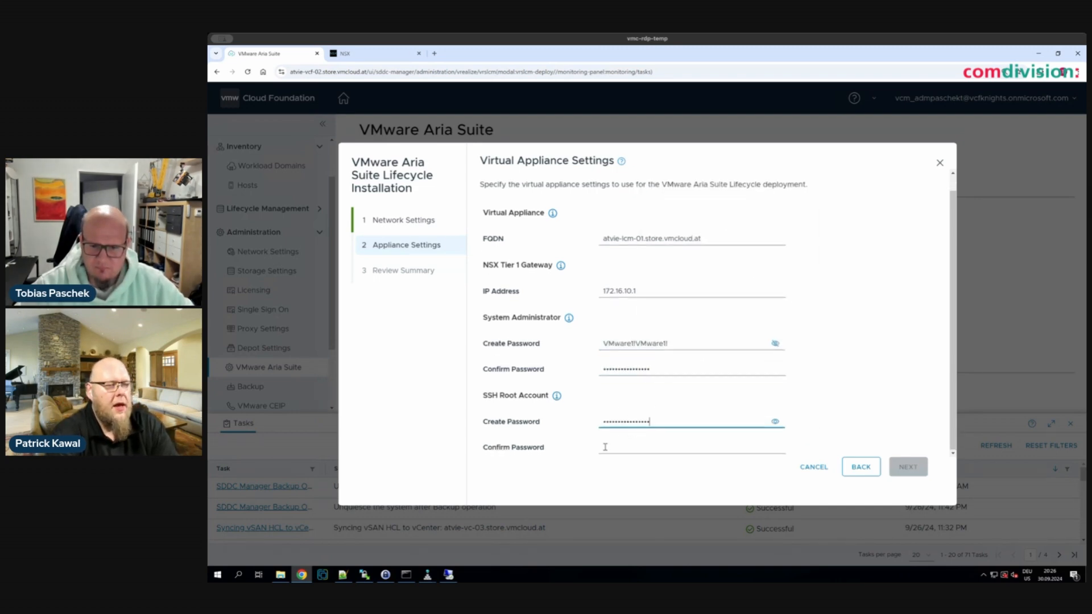
click(605, 447)
key(ctrl+v)
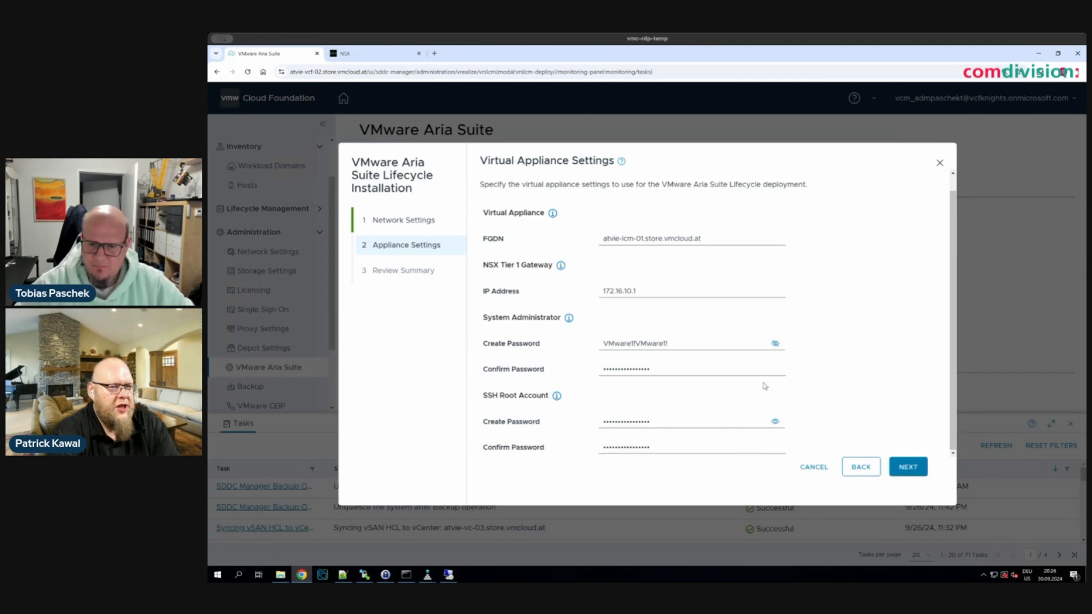
Reveal the System Administrator and SSH root passwords to check them, and hide both again
click(774, 344)
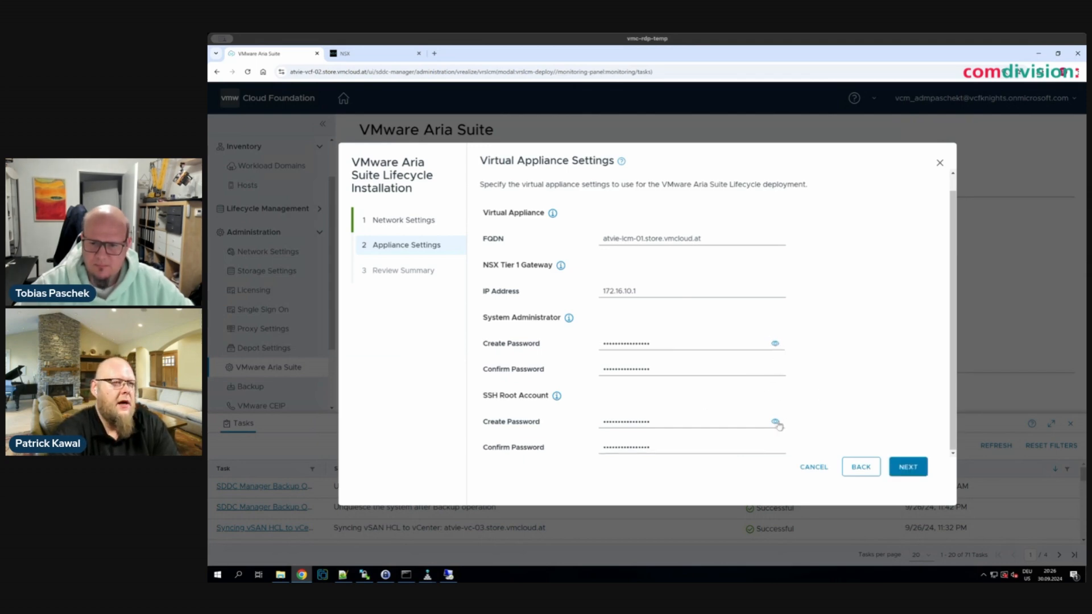
click(775, 422)
click(775, 344)
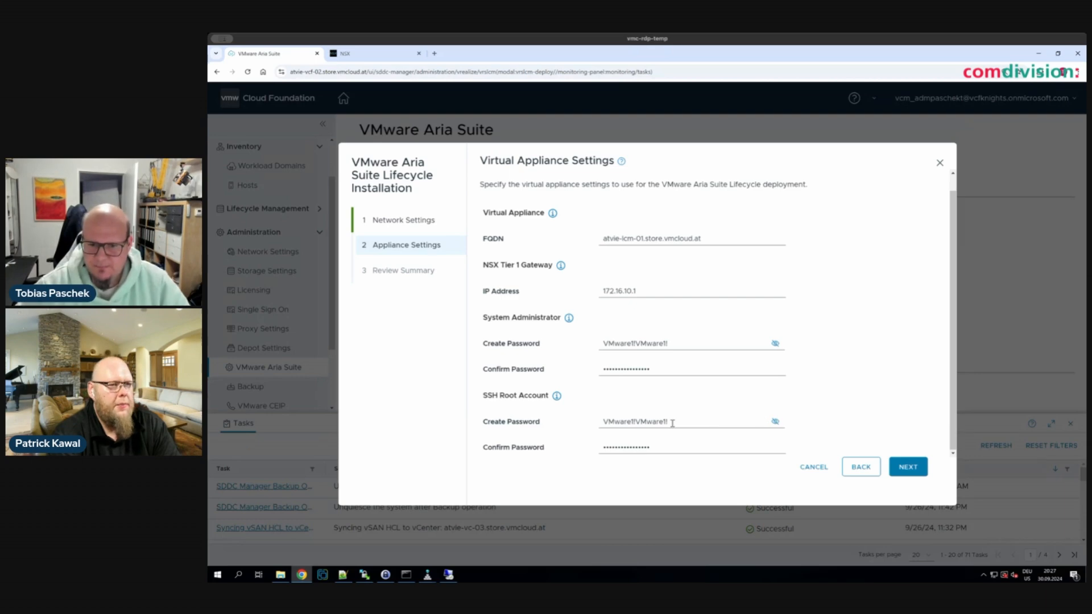
click(775, 344)
click(775, 422)
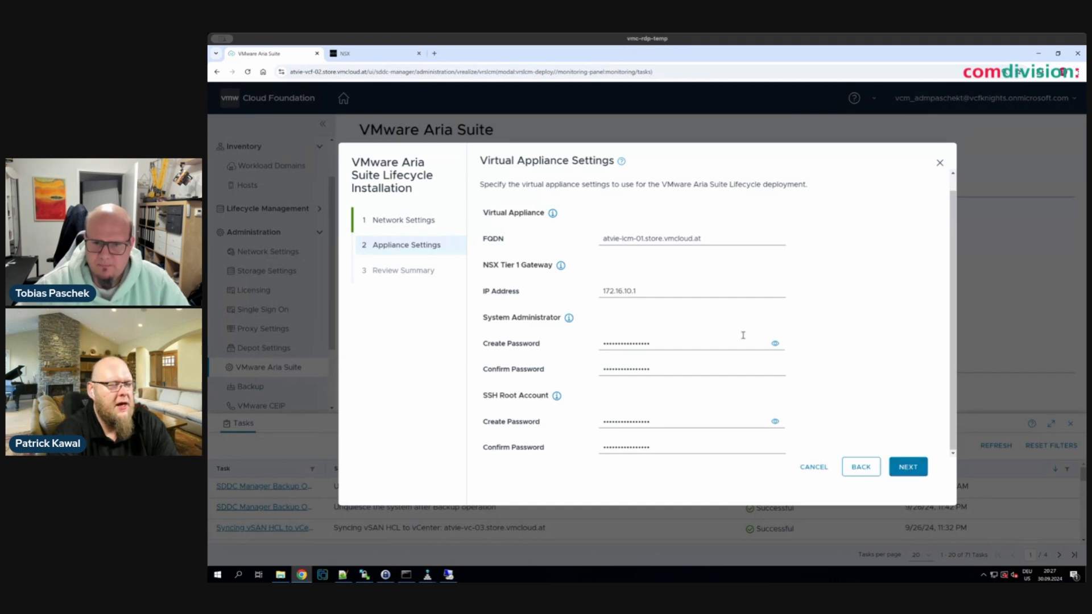
Check and accept the appliance settings, review the summary and finish the wizard to launch the deployment
scroll(719, 317, up, 1)
scroll(720, 316, down, 1)
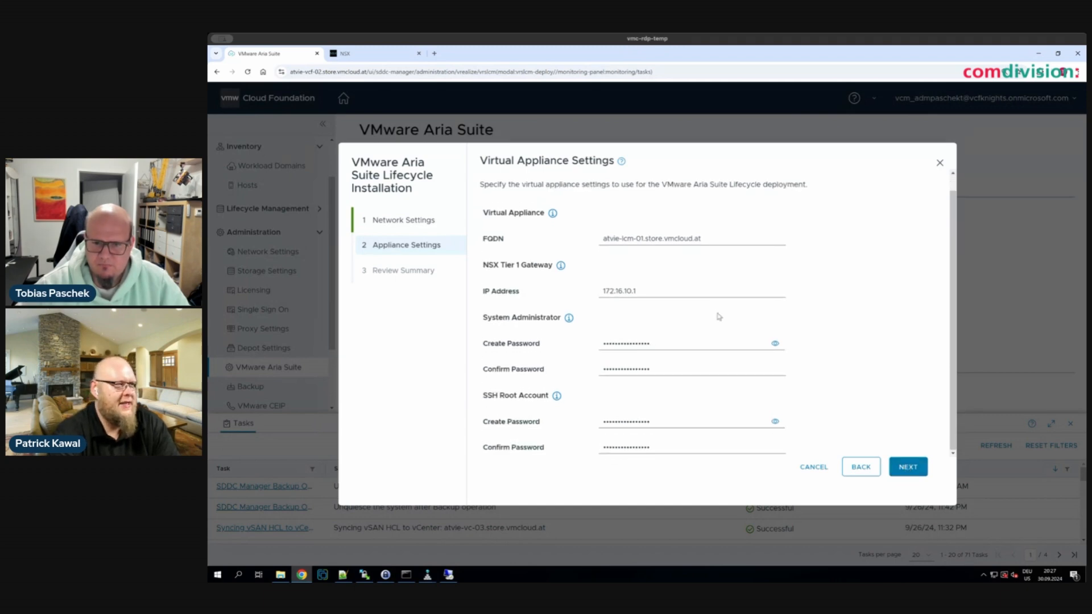
scroll(719, 316, up, 1)
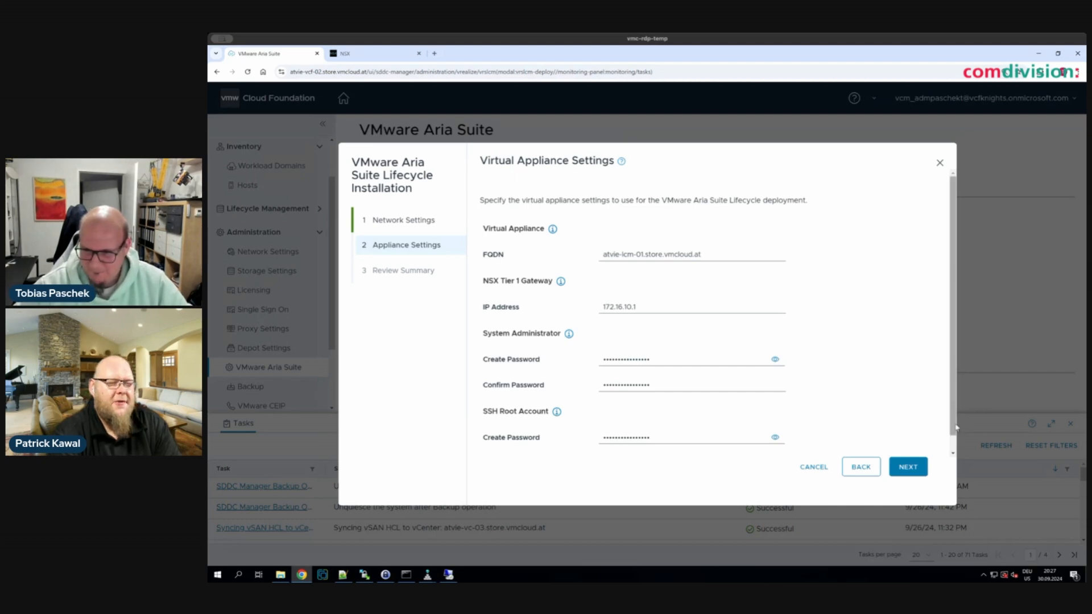
scroll(953, 444, down, 1)
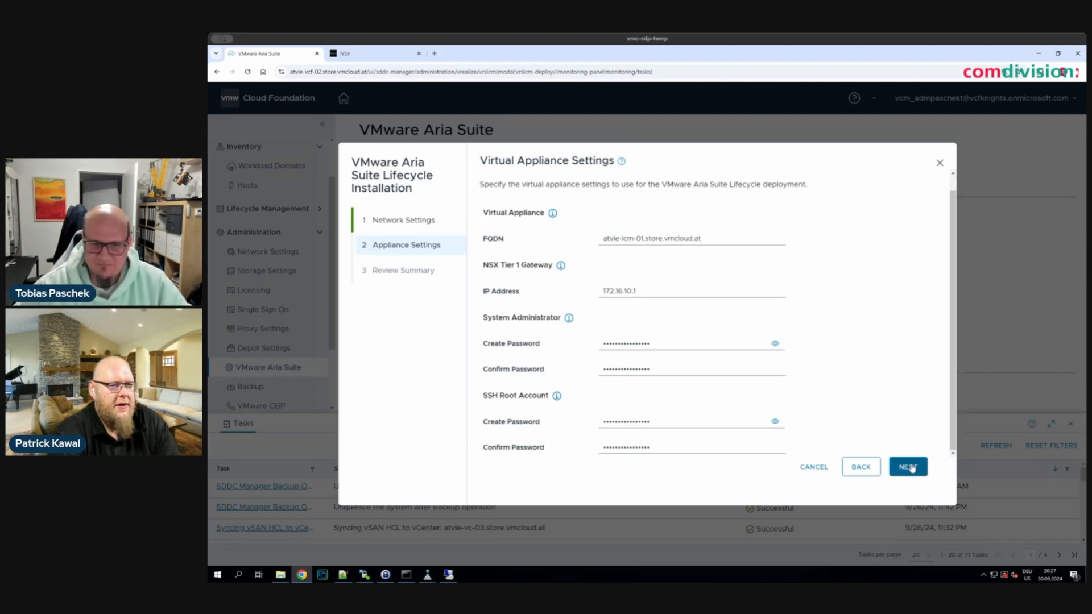
click(908, 466)
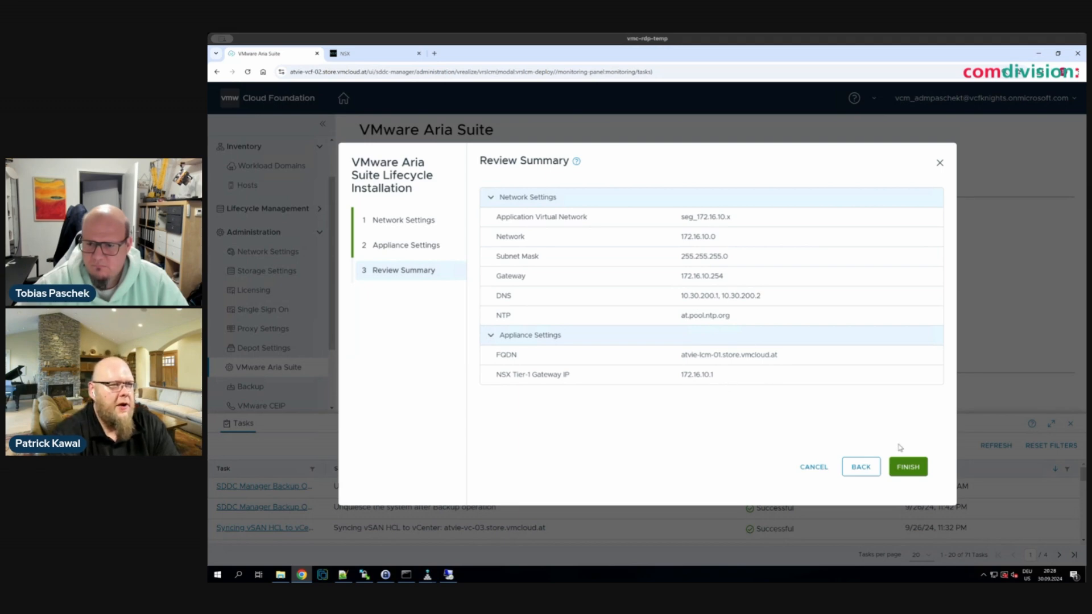
click(902, 468)
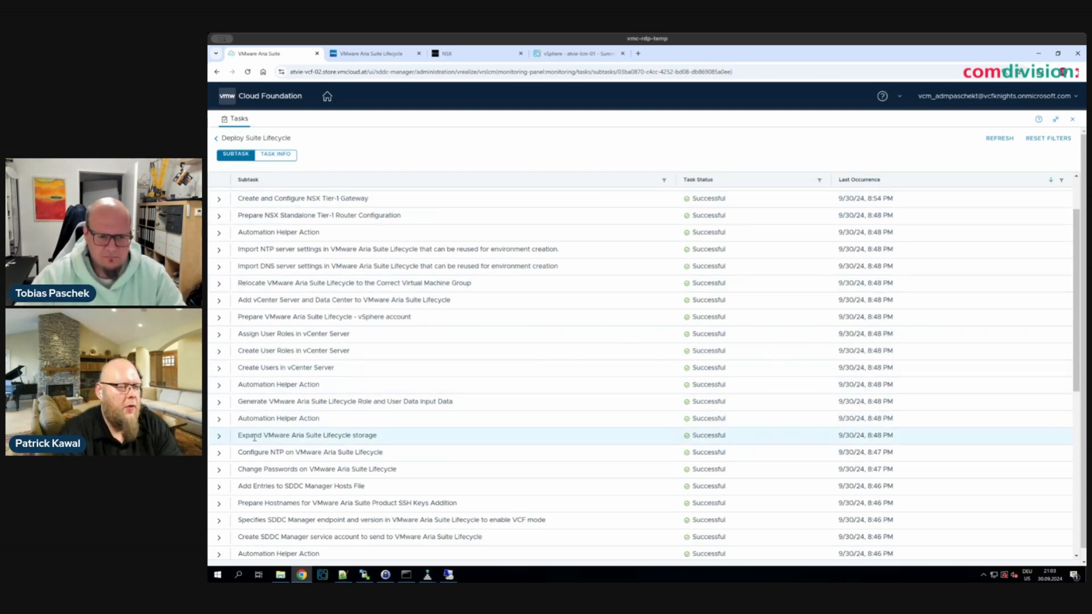
Examine the details of the Change Passwords on VMware Aria Suite Lifecycle subtask and collapse them again
click(220, 471)
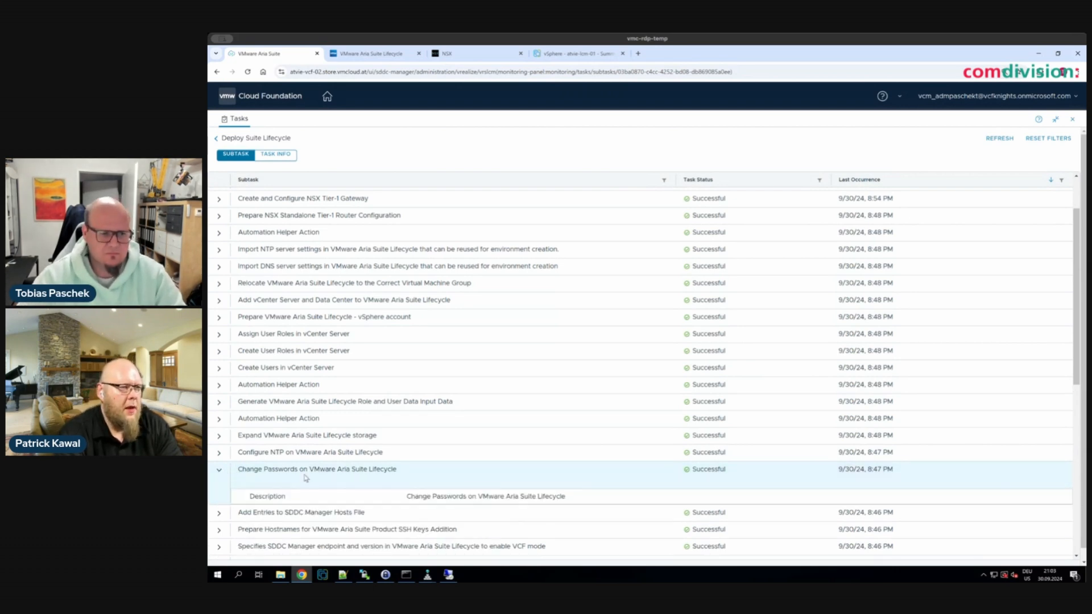
drag(260, 471, 235, 465)
click(459, 467)
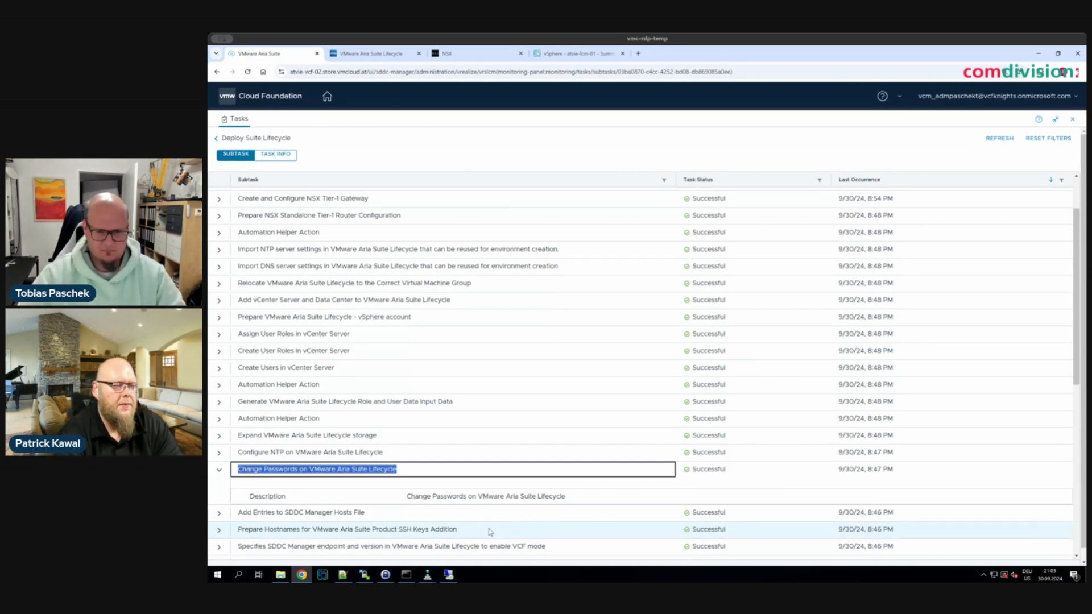
click(219, 471)
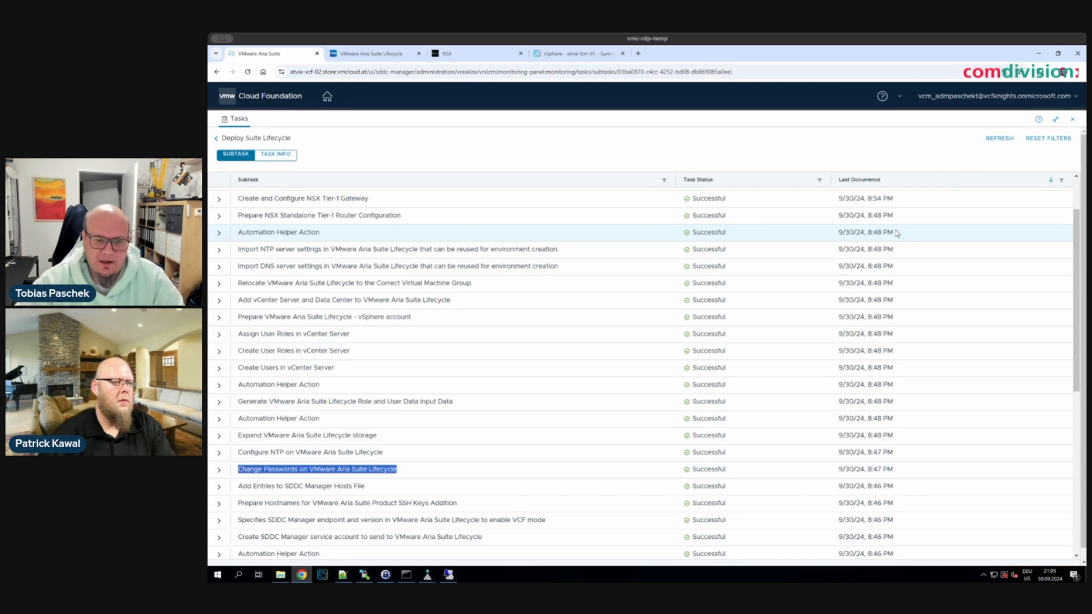
Reduce the maximized task list and examine the VMware Aria Suite page for the Lifecycle deployment's status
click(1055, 121)
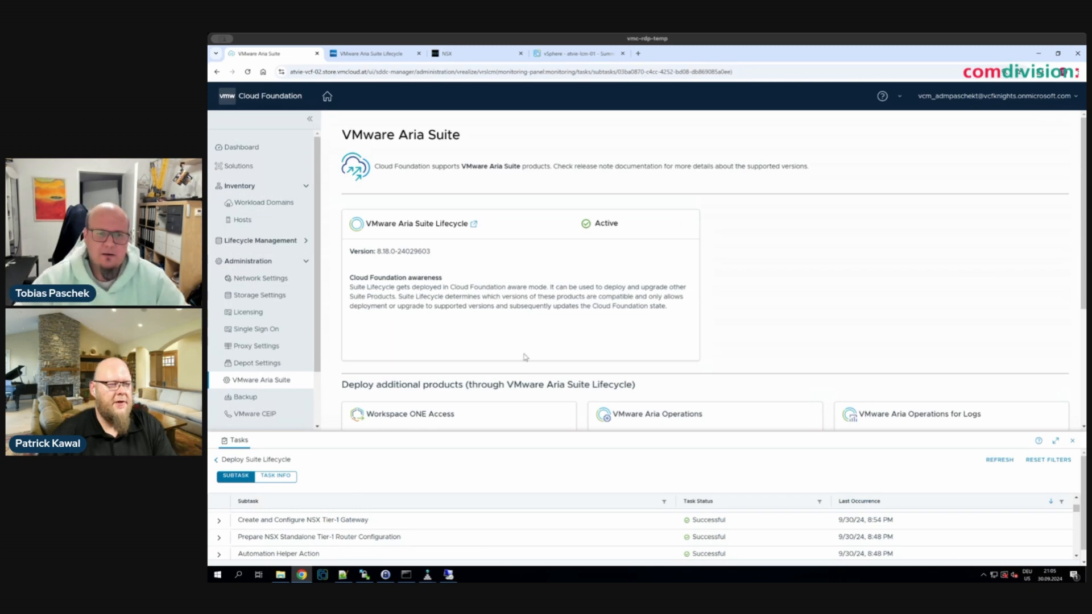
scroll(526, 357, down, 1)
scroll(526, 357, up, 1)
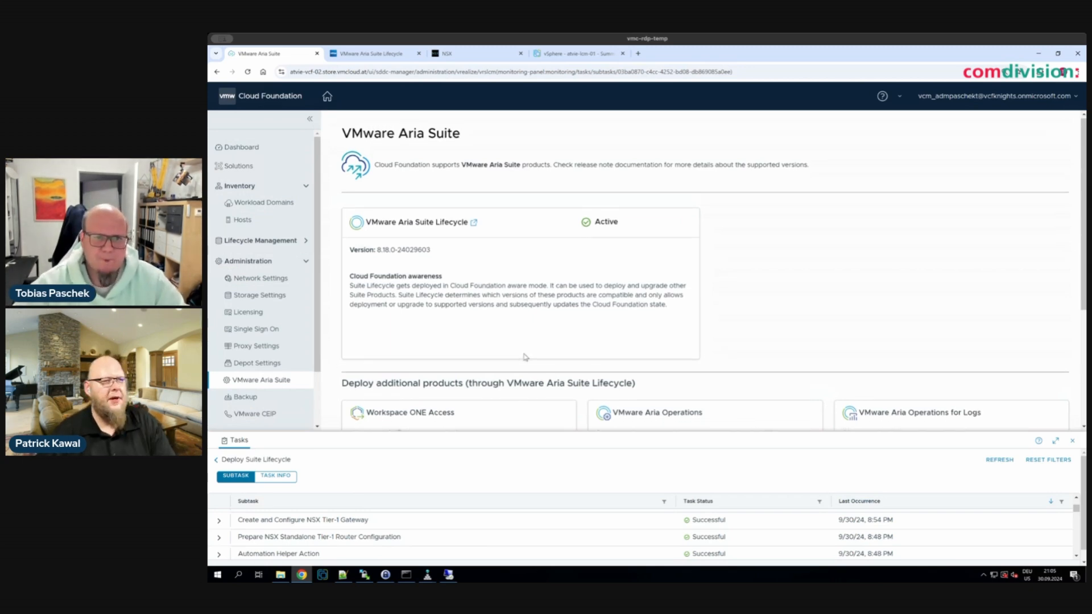
scroll(528, 335, down, 1)
scroll(682, 327, up, 1)
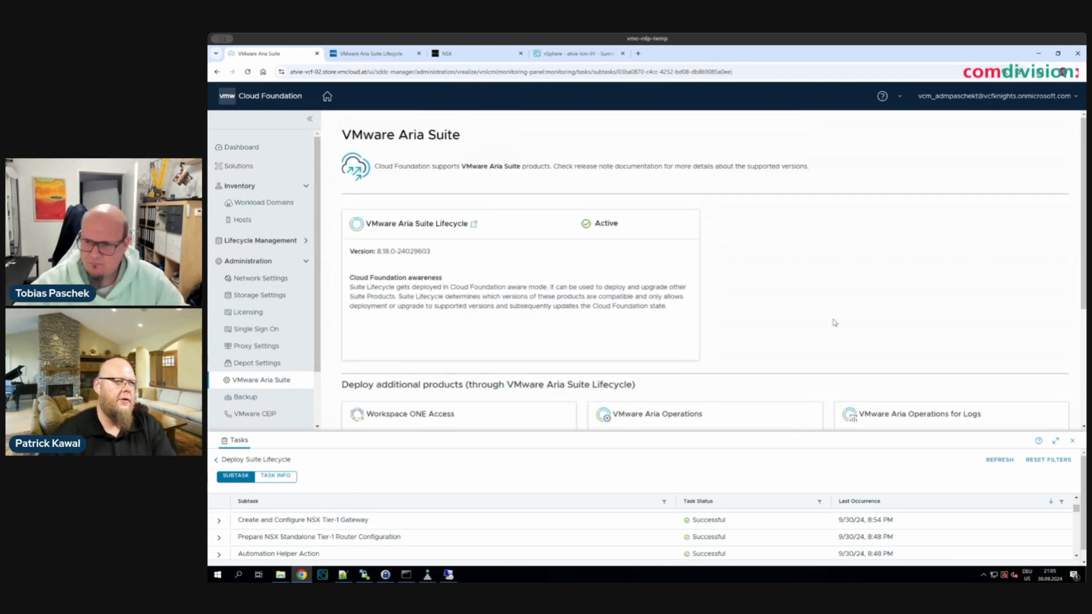
Close the task list and examine the additional products that can be deployed through VMware Aria Suite Lifecycle
click(1074, 443)
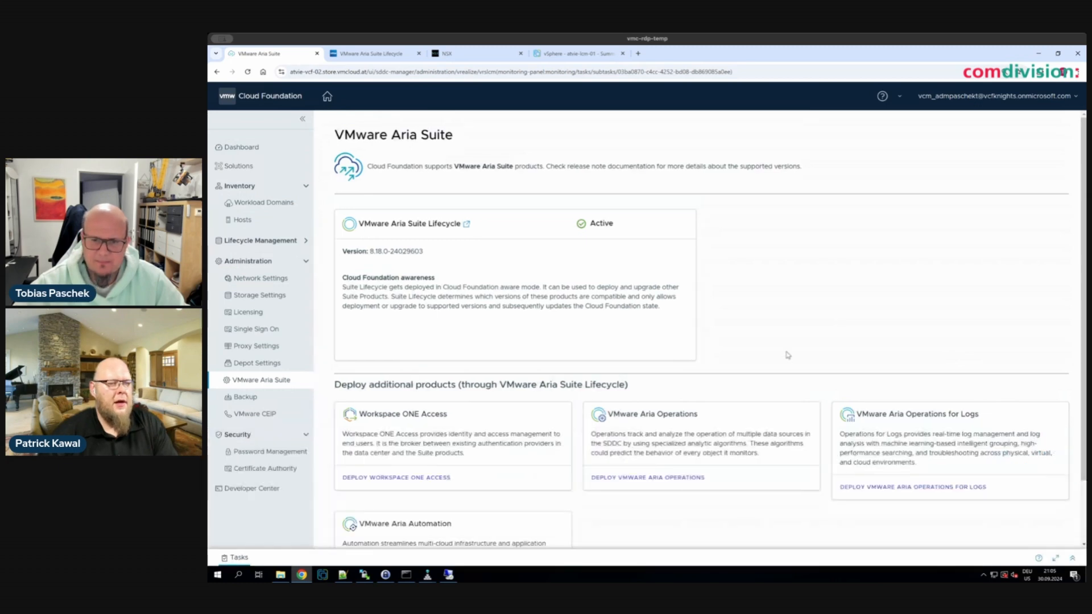
scroll(853, 523, down, 2)
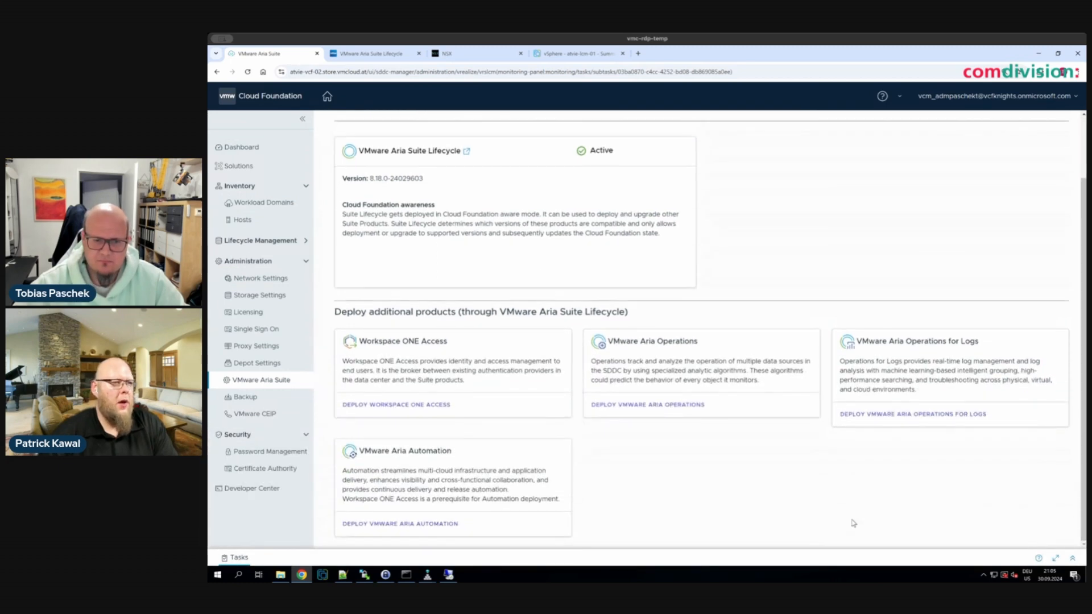
scroll(853, 522, up, 2)
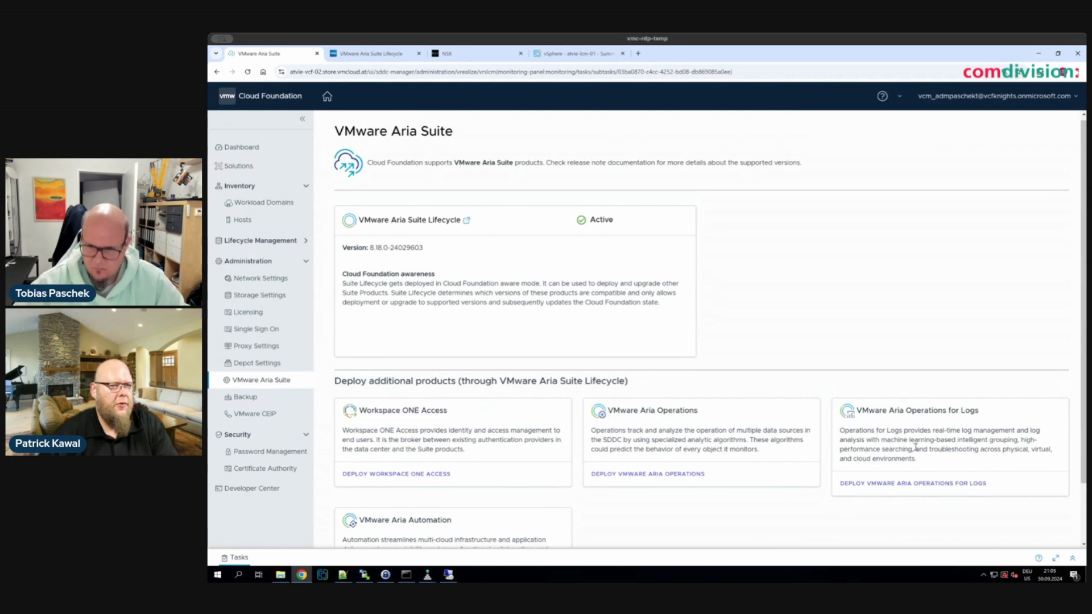
scroll(728, 453, down, 1)
scroll(728, 453, down, 1)
scroll(729, 453, up, 1)
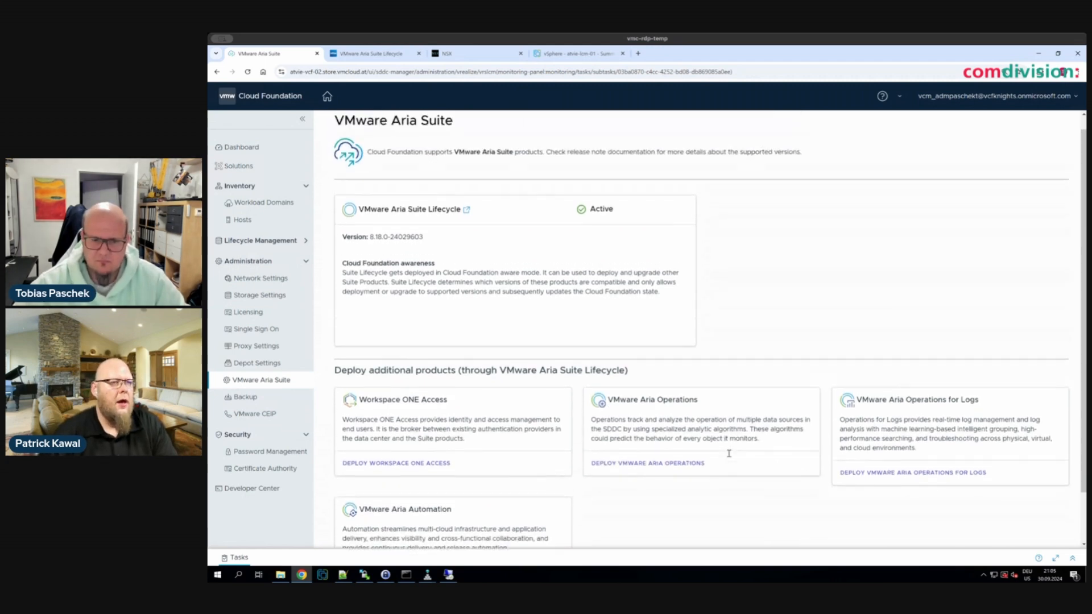
scroll(729, 455, down, 2)
scroll(730, 457, up, 2)
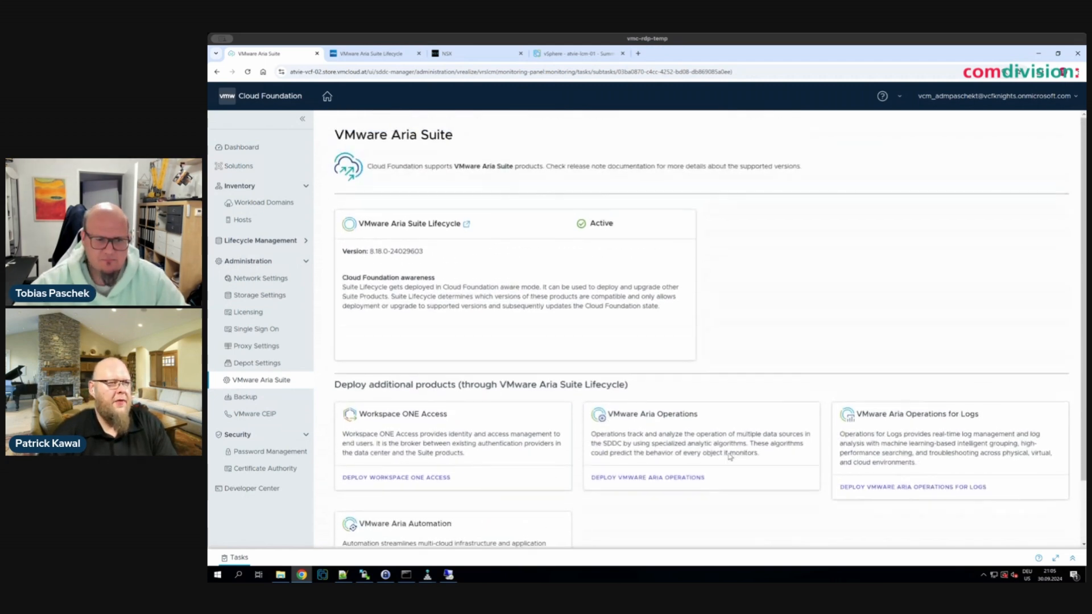
scroll(654, 438, down, 1)
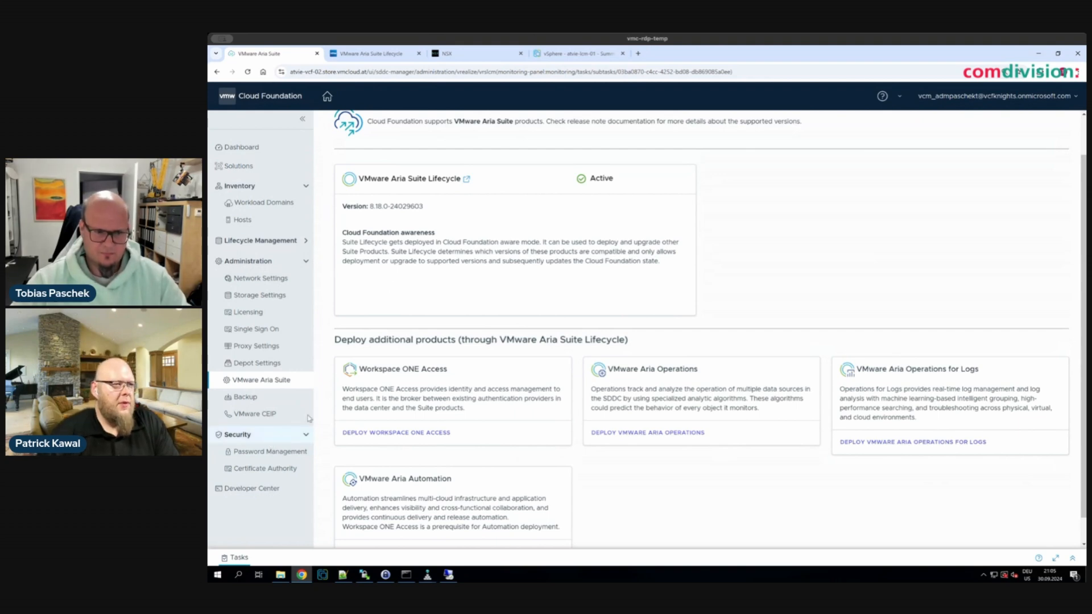
Schedule automatic password rotation for both Suite Lifecycle accounts in Password Management and close the task list
click(280, 453)
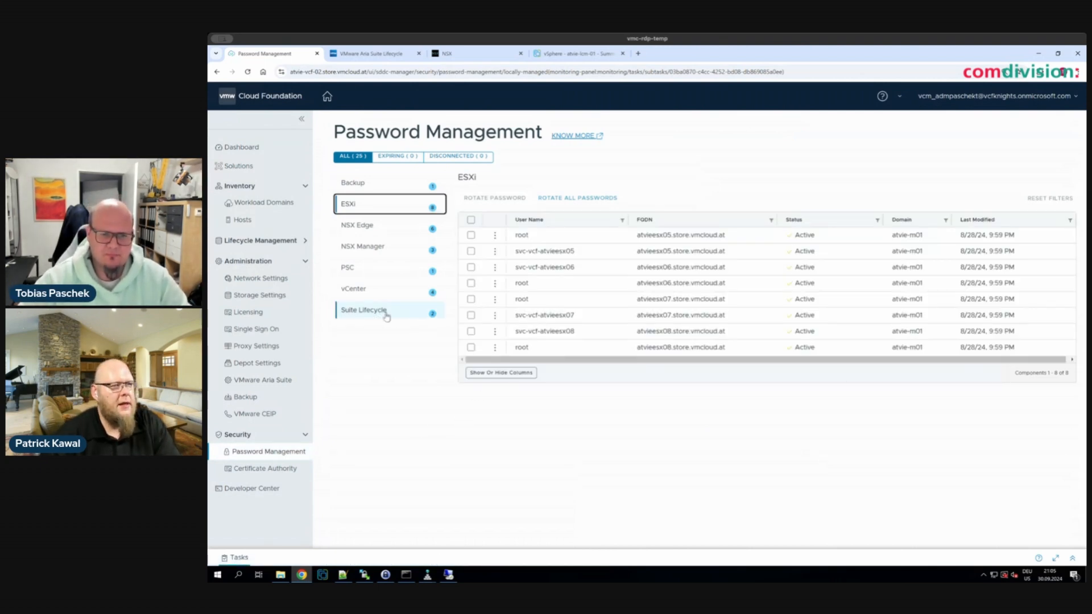
click(387, 313)
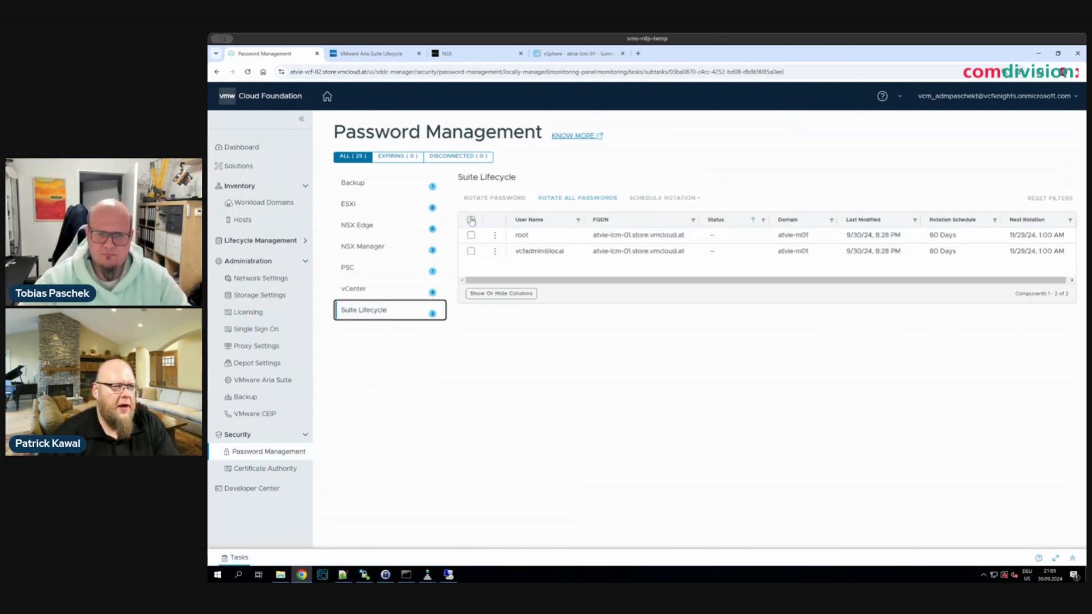
click(470, 219)
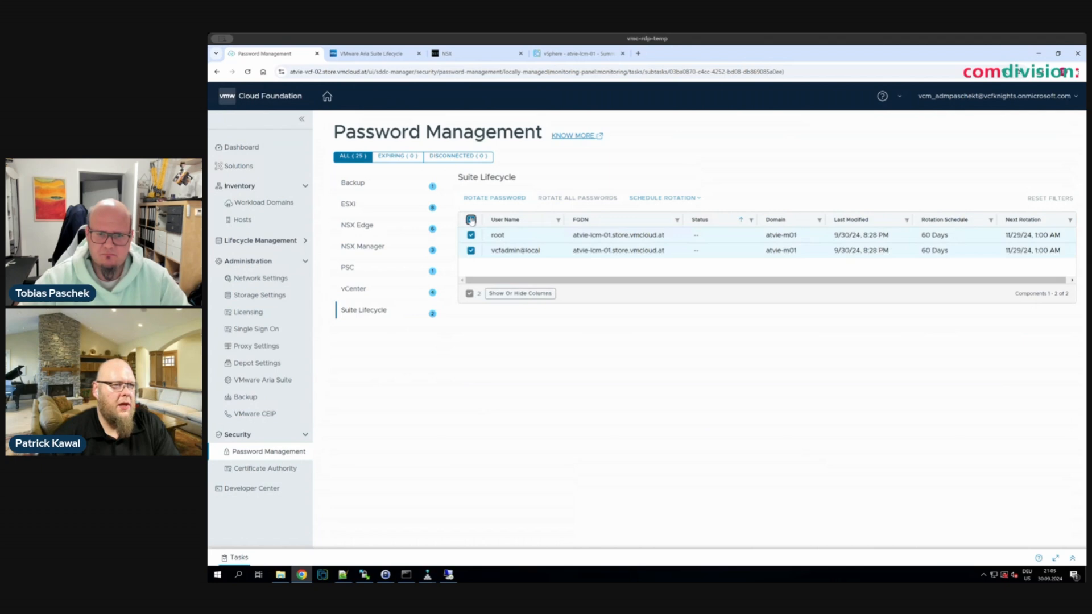
click(655, 199)
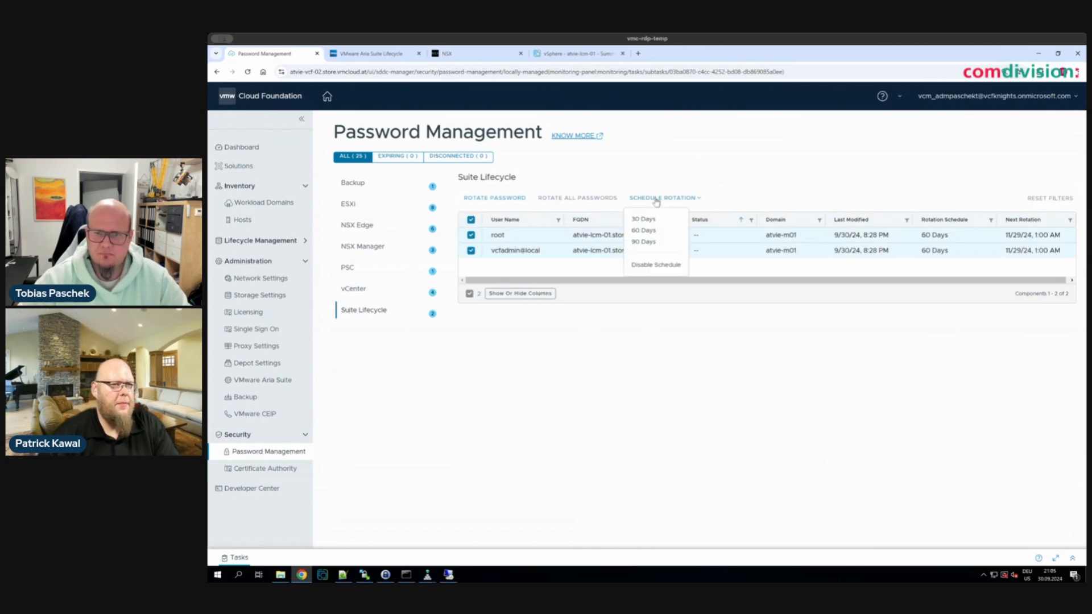
click(659, 239)
click(760, 357)
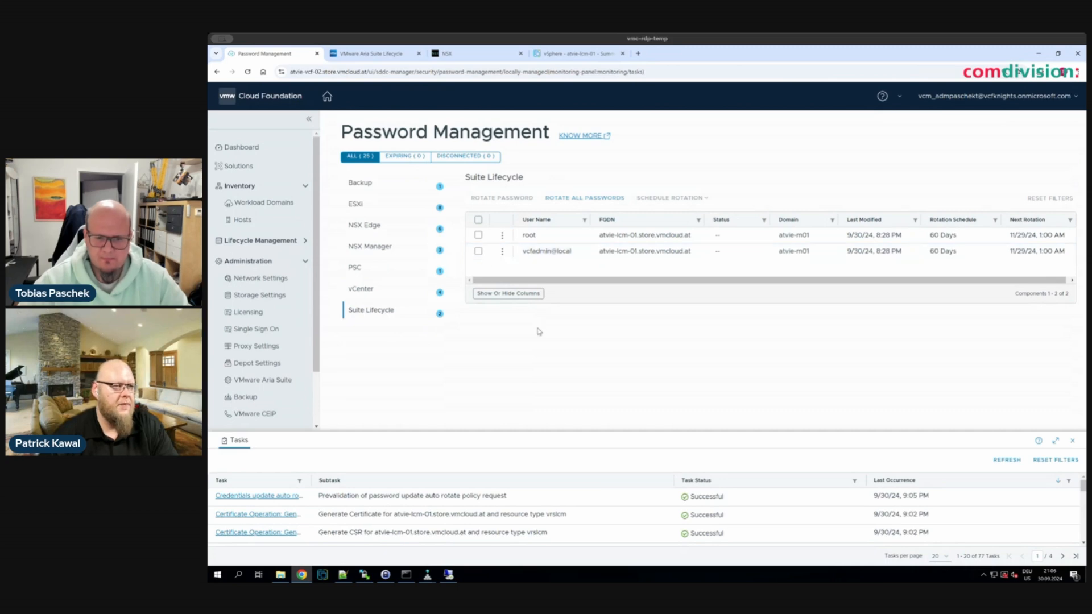
click(1072, 441)
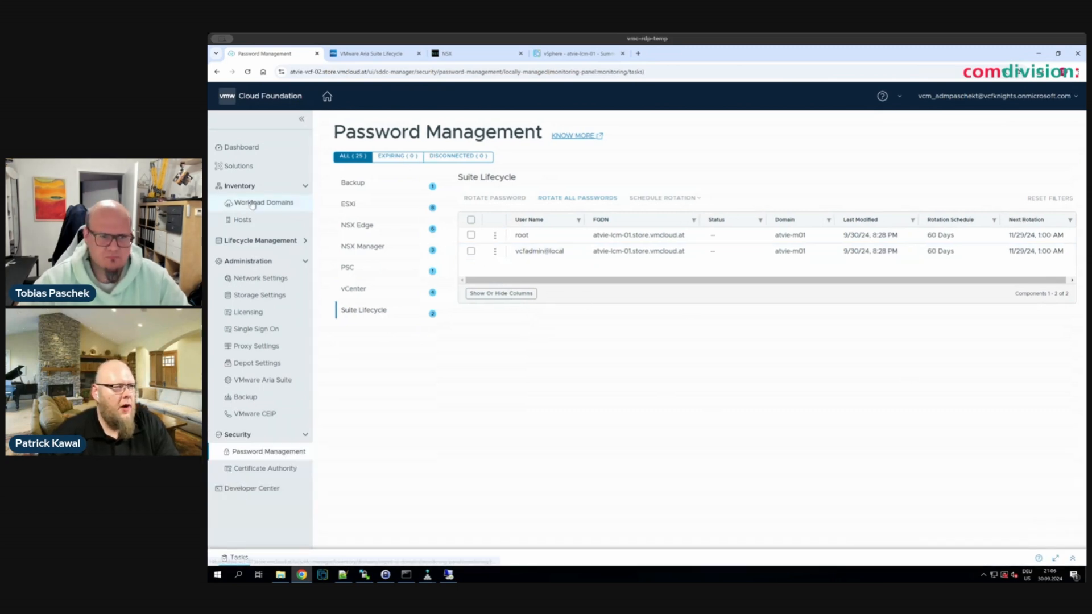
Open the Suite Lifecycle login page through the VMware Aria Operations deployment link and inspect the site certificate's subject and issuer
click(260, 381)
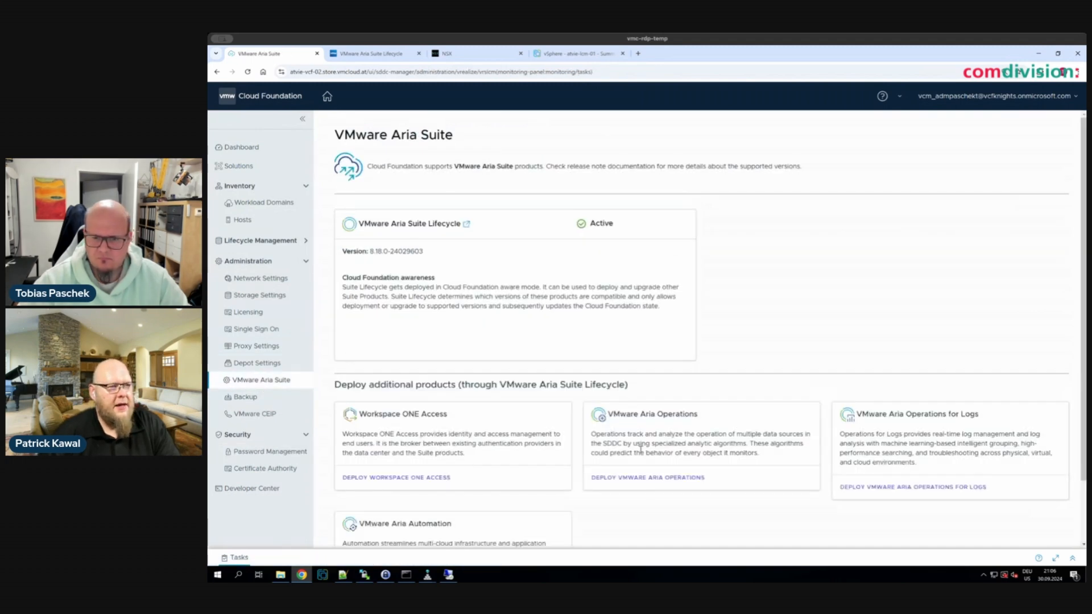
click(633, 480)
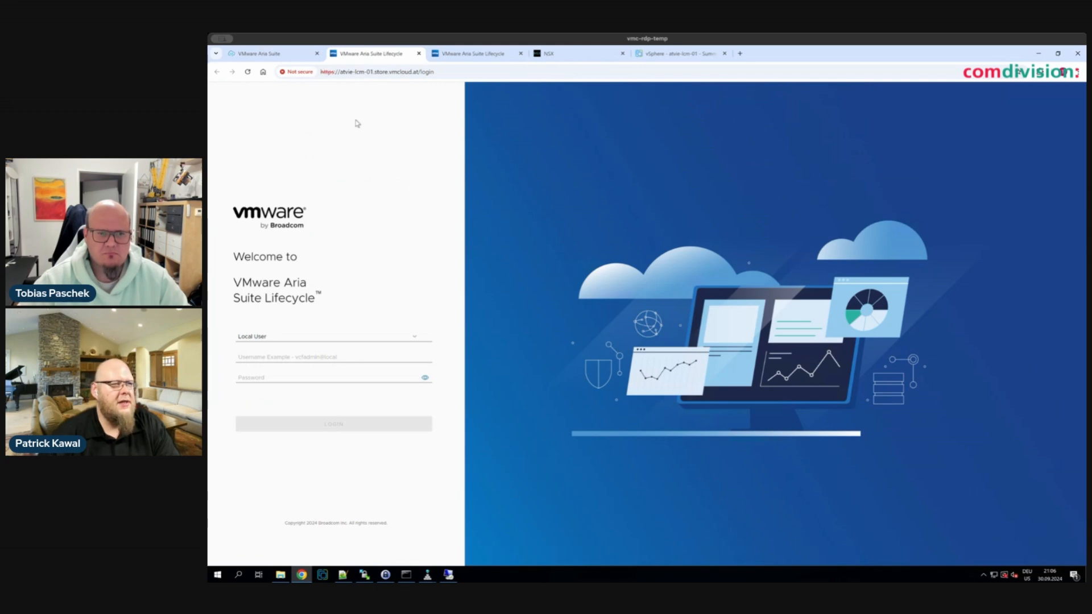
click(290, 72)
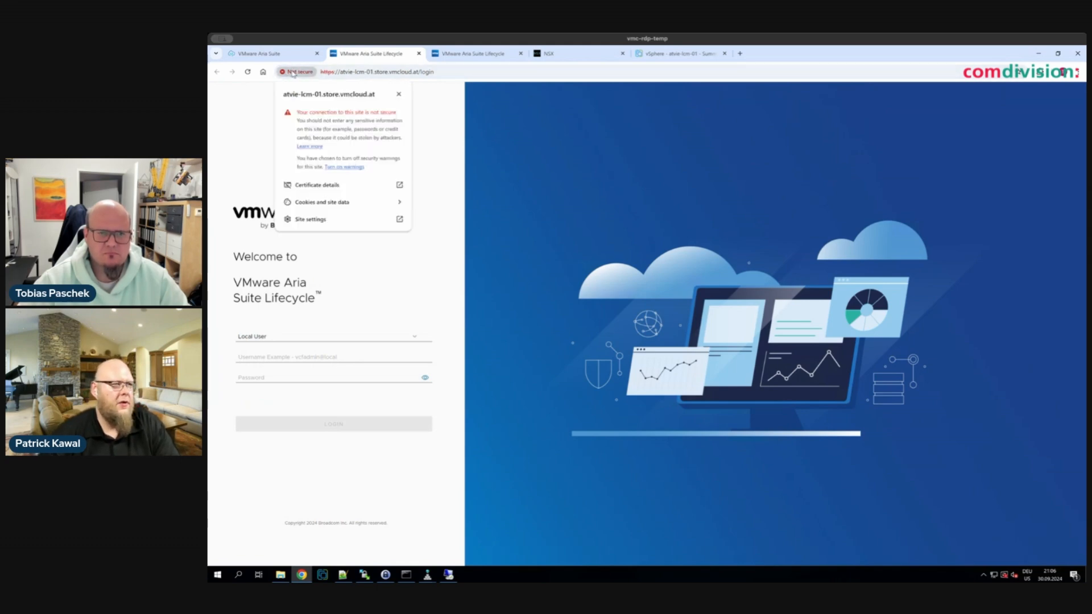
click(350, 186)
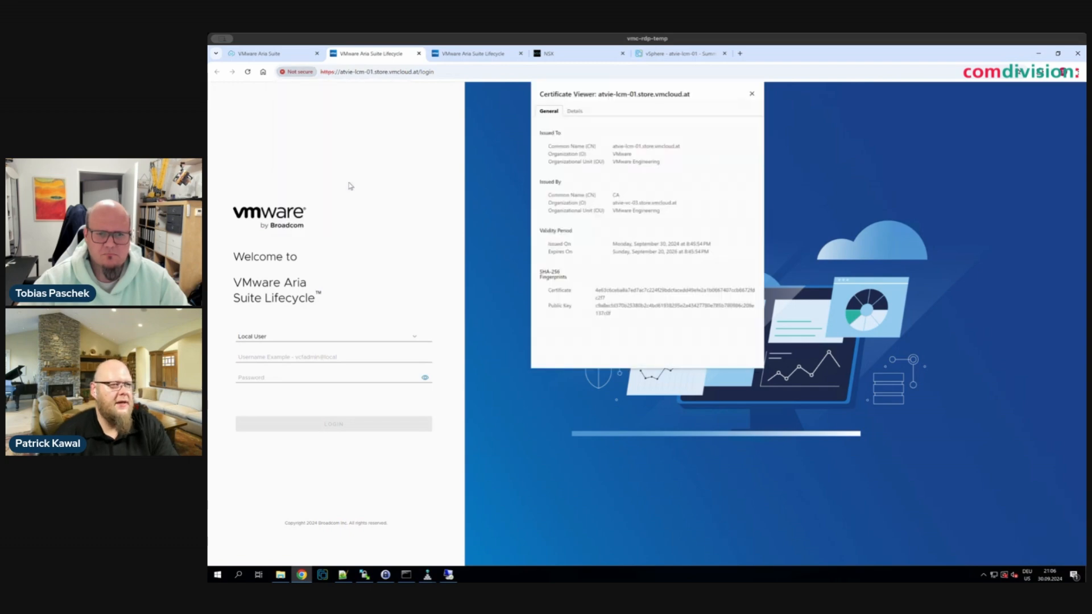
drag(659, 197, 681, 222)
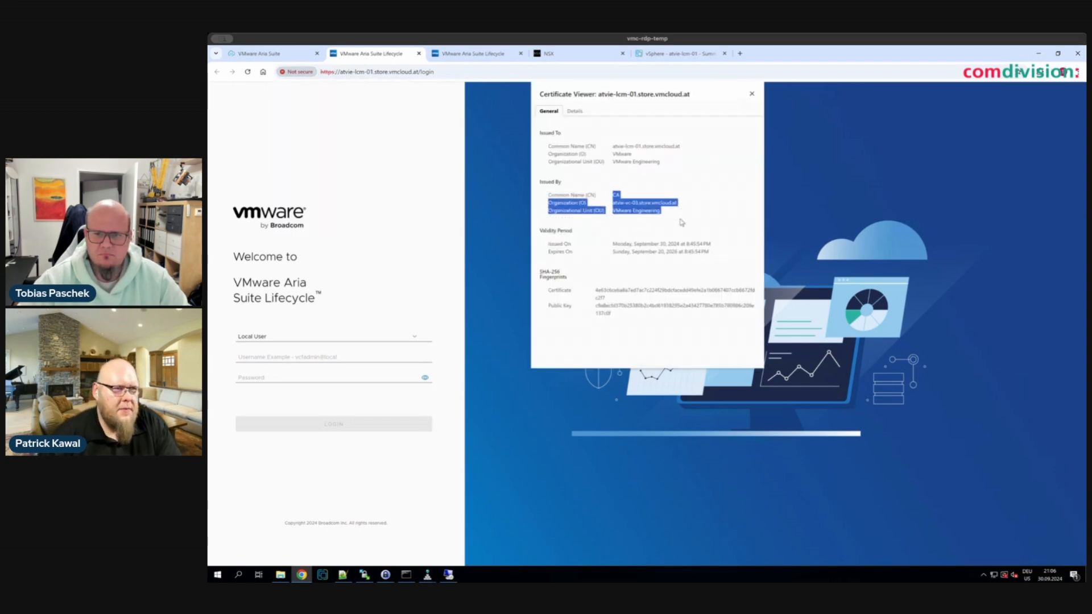
drag(616, 143, 695, 203)
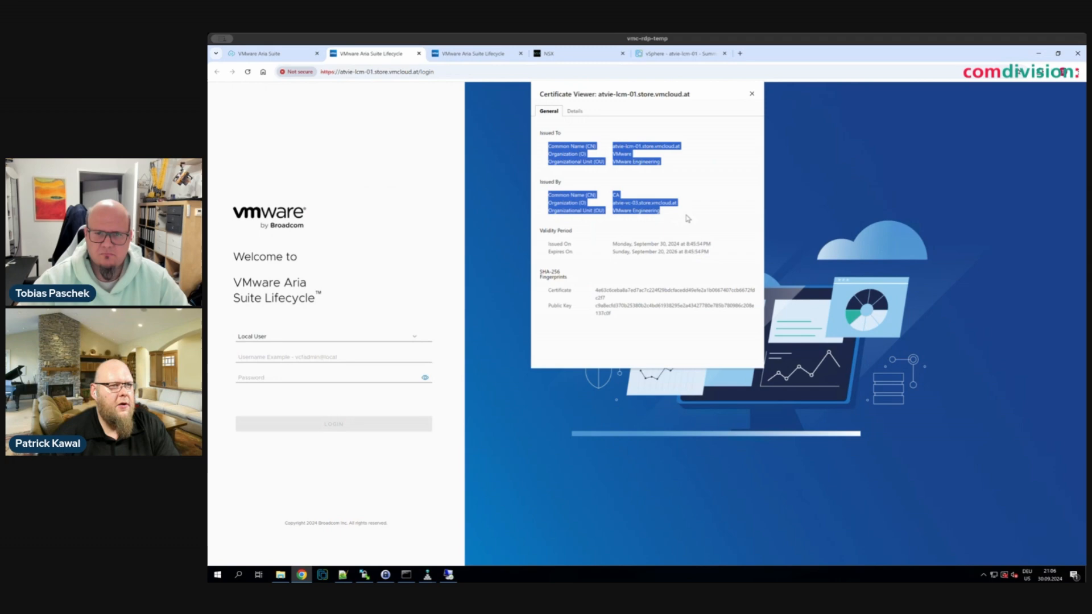
click(751, 94)
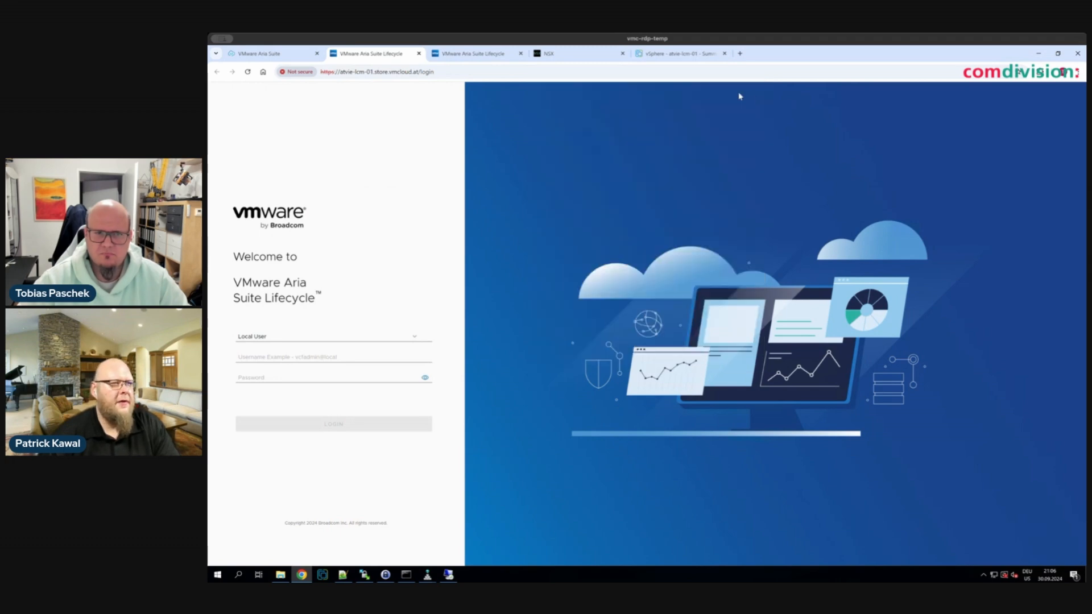
Return to SDDC Manager and select the Suite Lifecycle certificate of workload domain atvie-m01
click(297, 56)
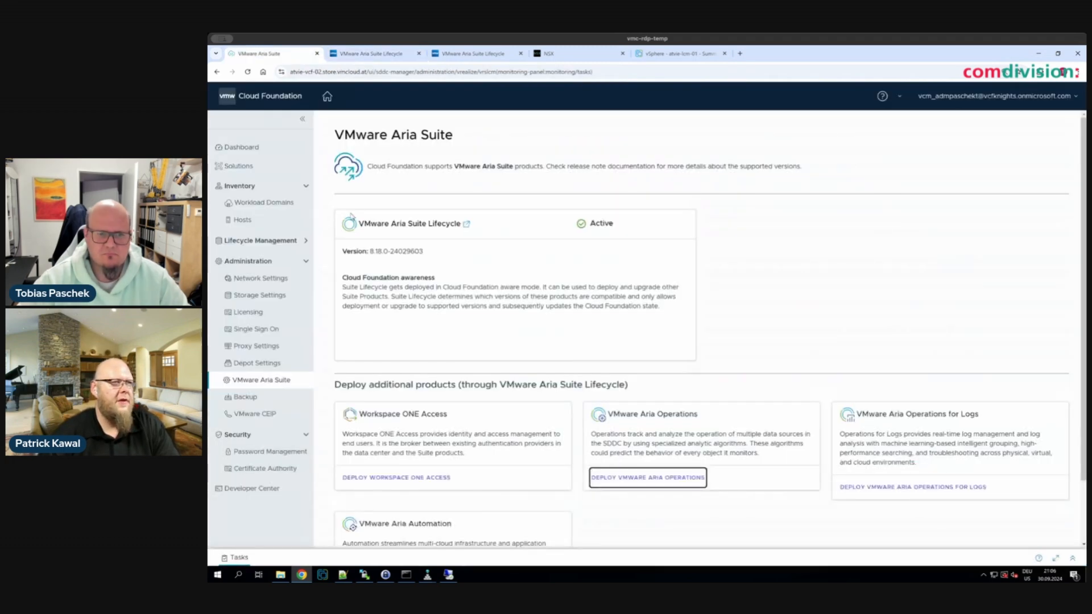
click(261, 204)
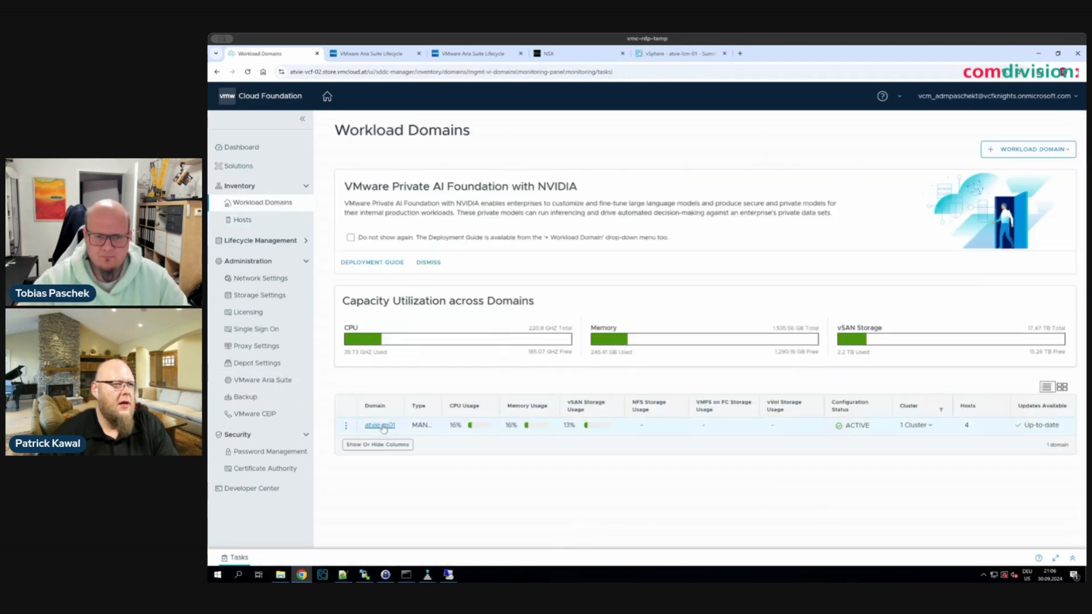
click(380, 424)
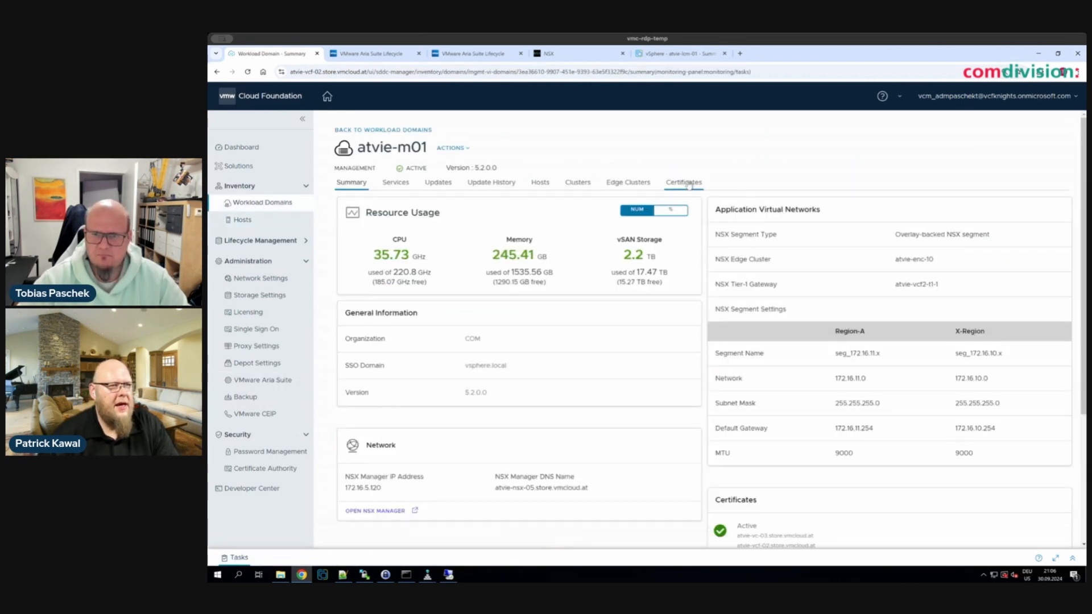
click(684, 182)
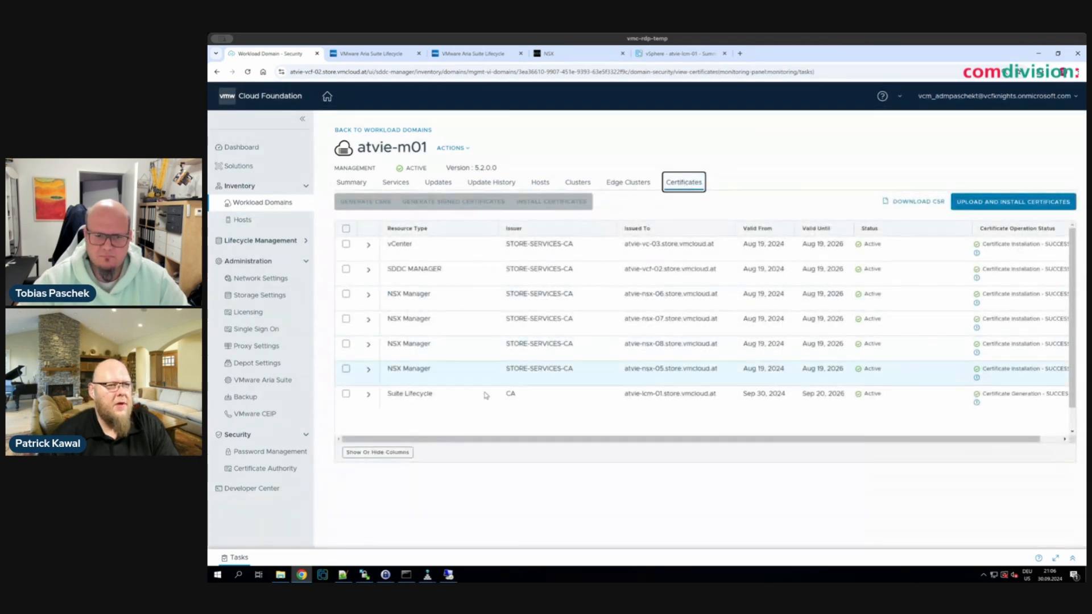
click(347, 396)
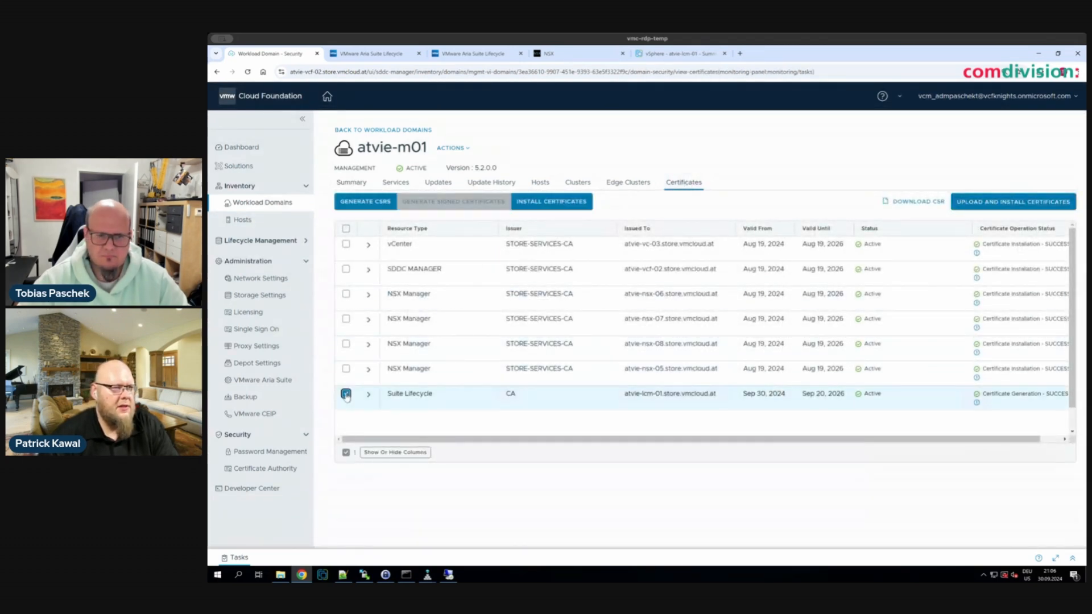
Examine the Details fields for generating a CSR for Suite Lifecycle and cancel the wizard
click(373, 202)
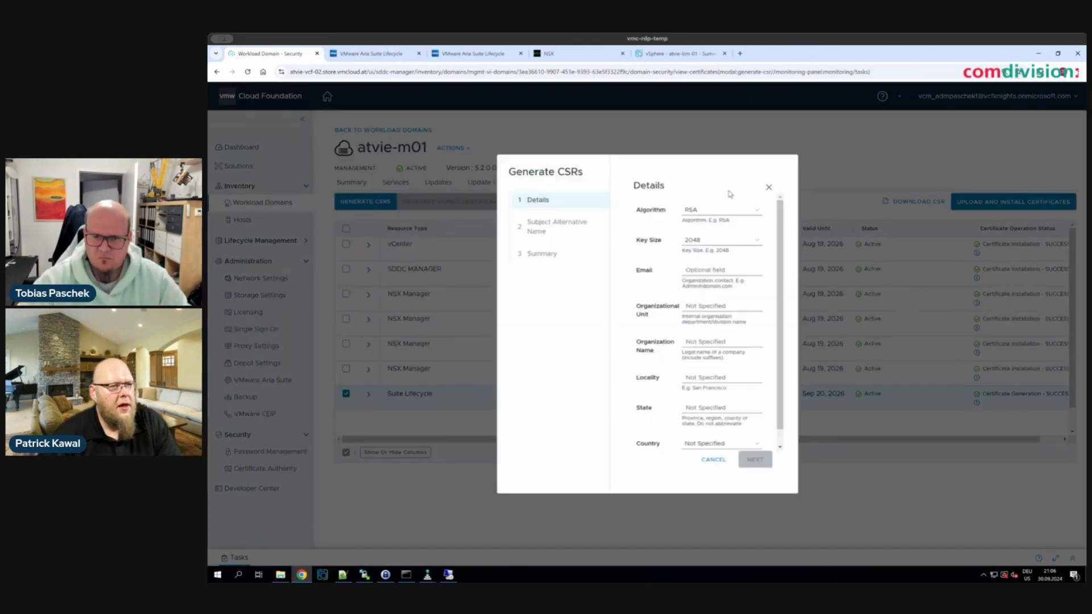
scroll(737, 398, down, 1)
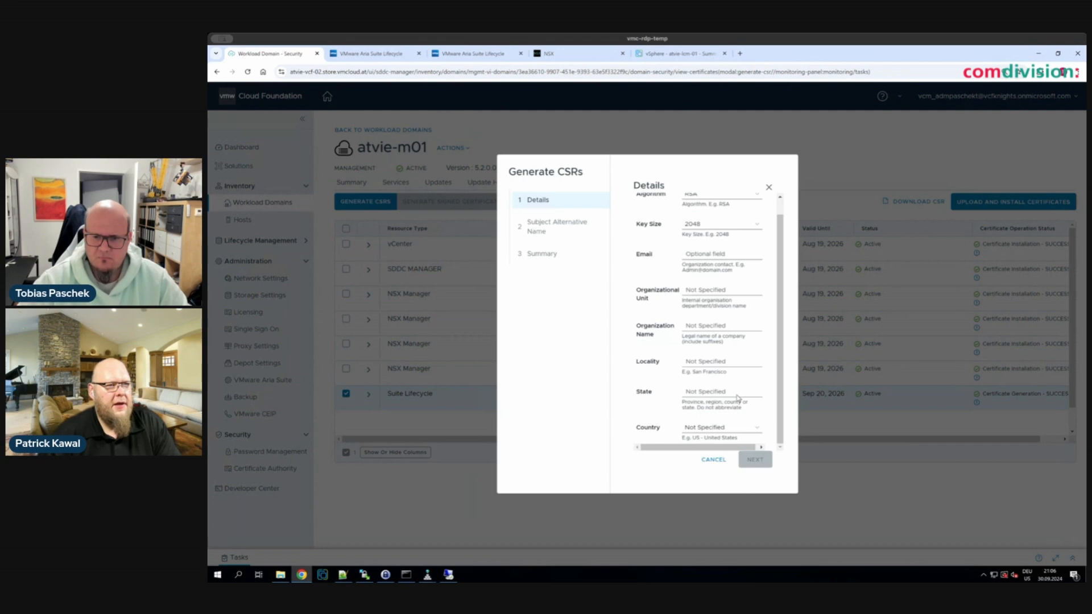
scroll(737, 398, up, 1)
scroll(737, 400, down, 1)
scroll(738, 400, up, 1)
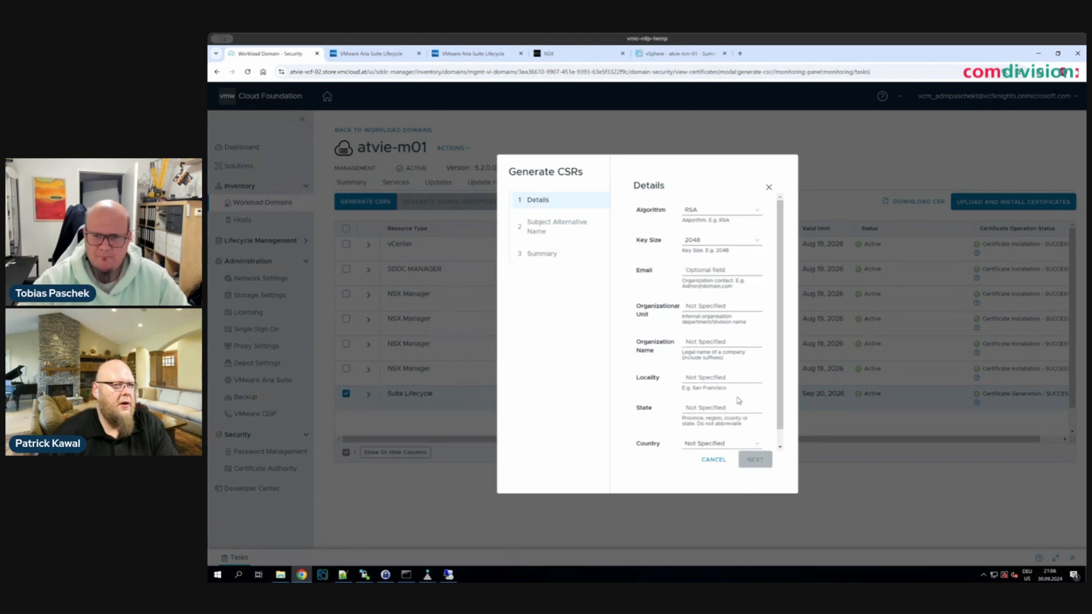
scroll(738, 400, down, 1)
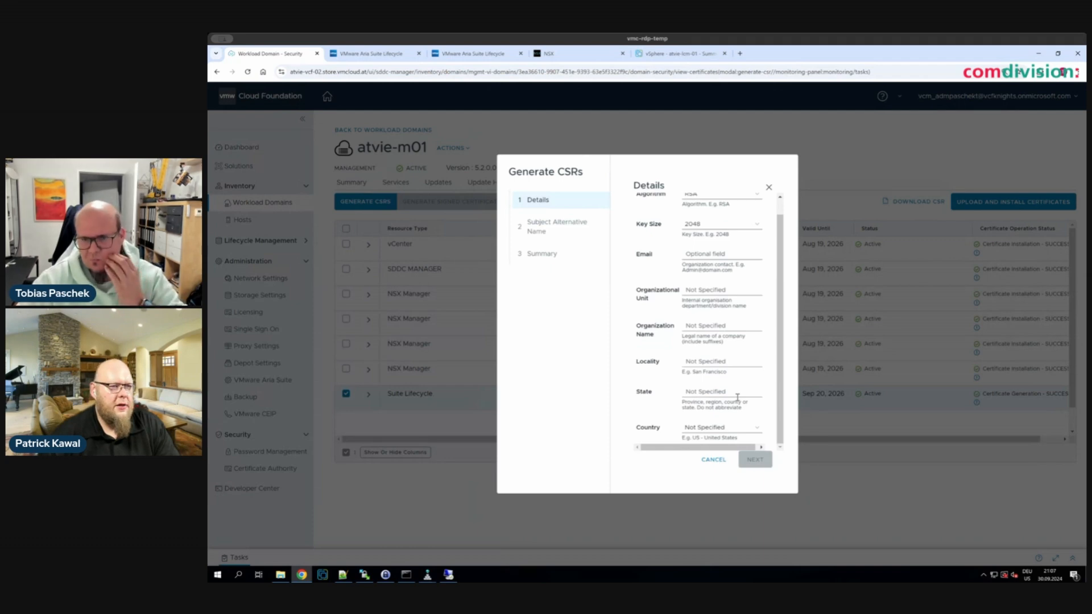
click(714, 462)
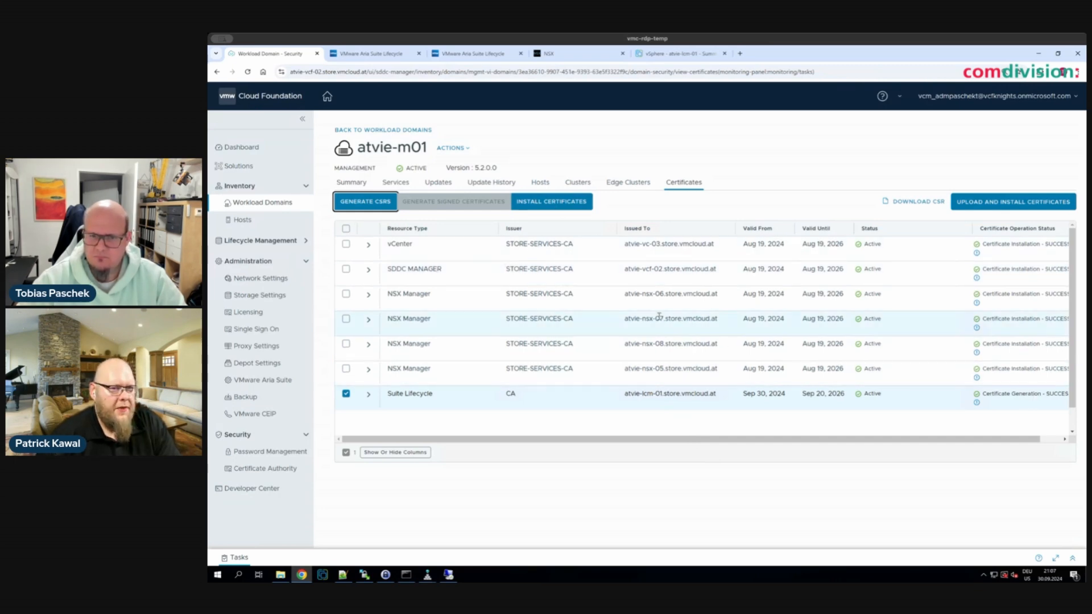
Install the generated certificate on Suite Lifecycle and close both Suite Lifecycle login pages
click(542, 202)
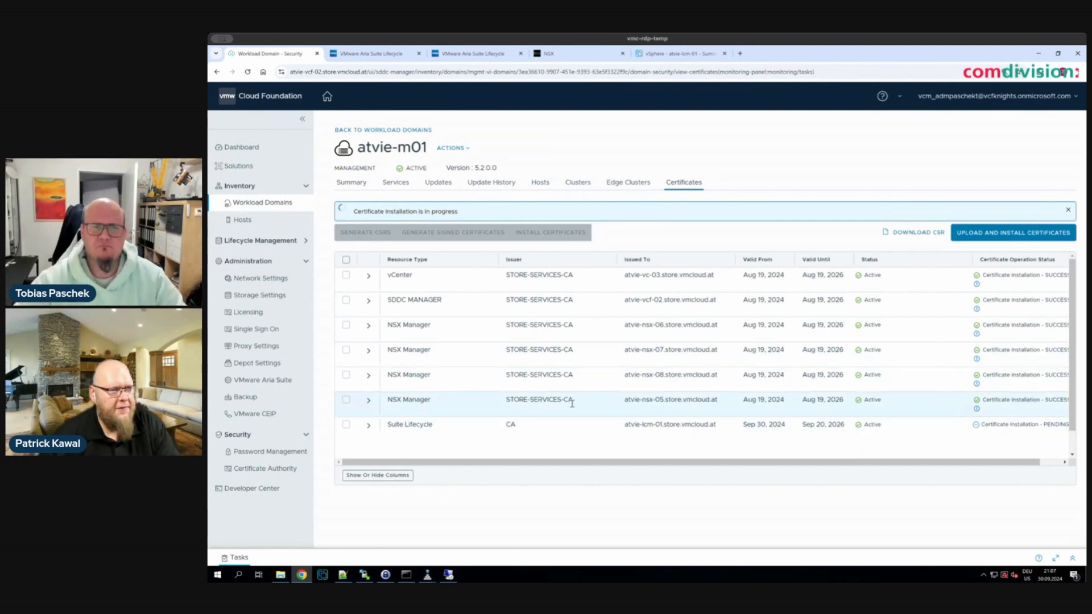
click(420, 53)
click(420, 53)
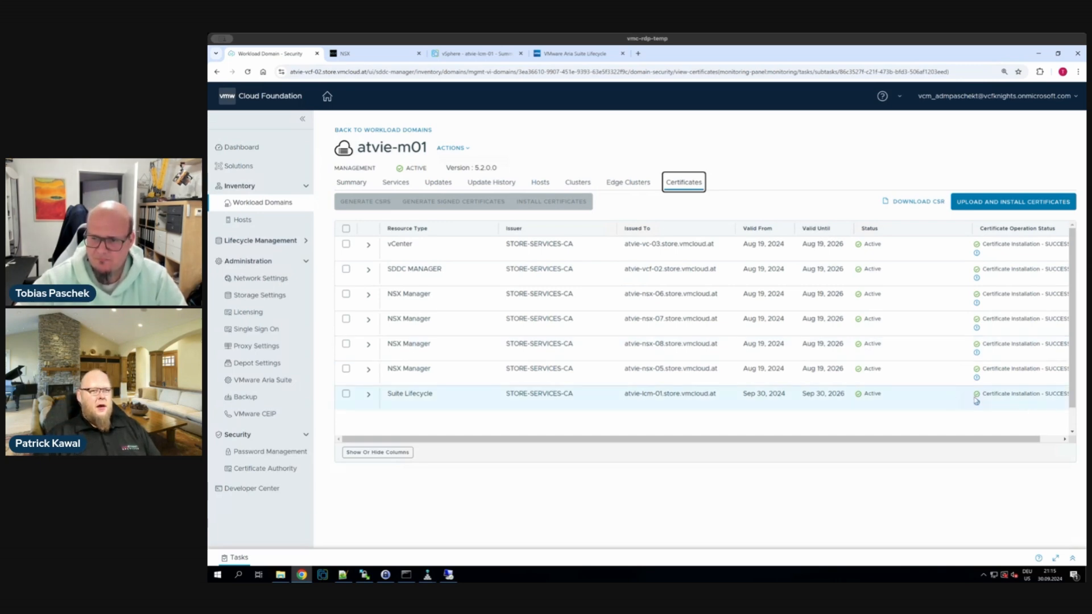
Check Suite Lifecycle's certificate operation status, and inspect the general information and hierarchy of the certificate served by the VMware Aria Suite Lifecycle site
drag(989, 392, 1051, 412)
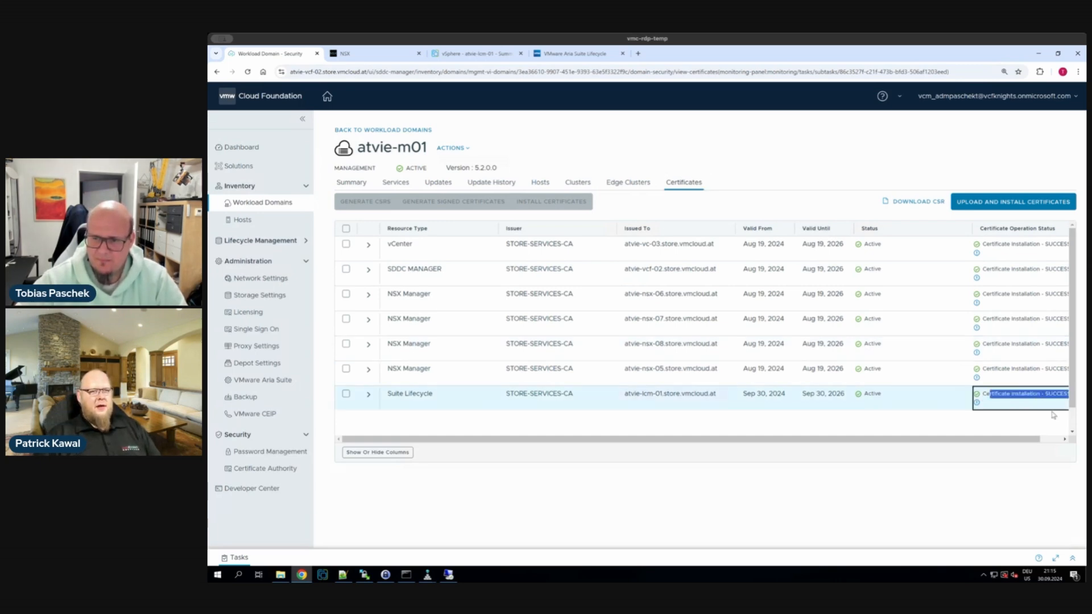
click(1028, 415)
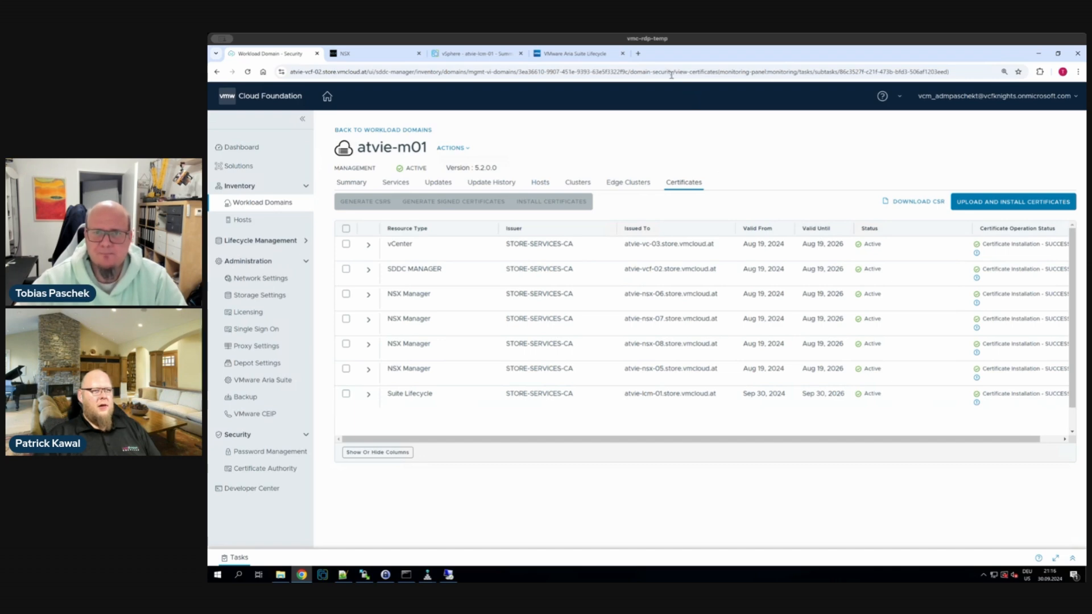
click(589, 53)
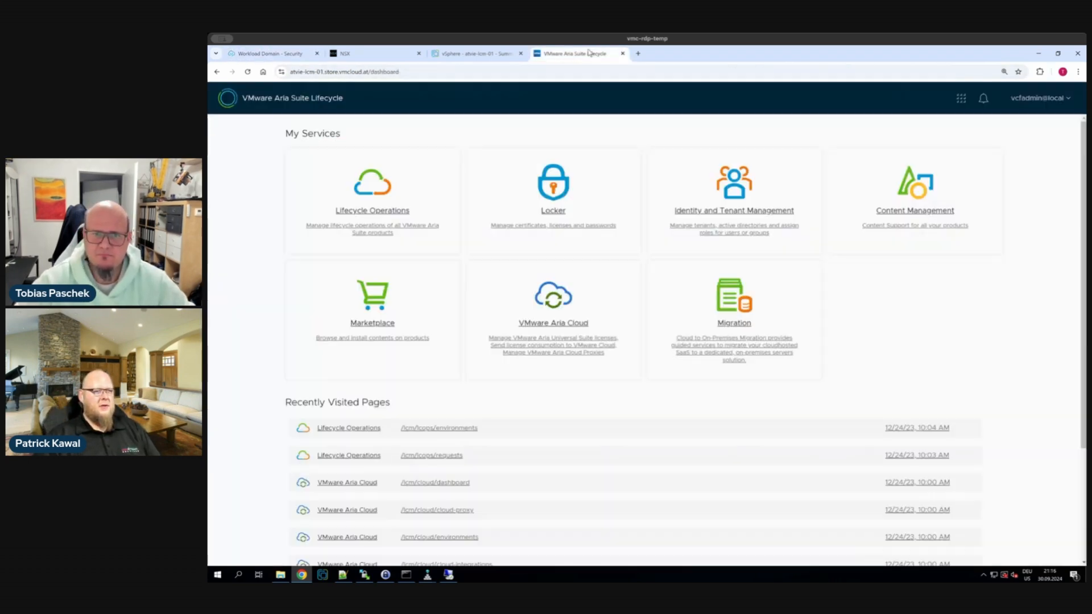
click(281, 71)
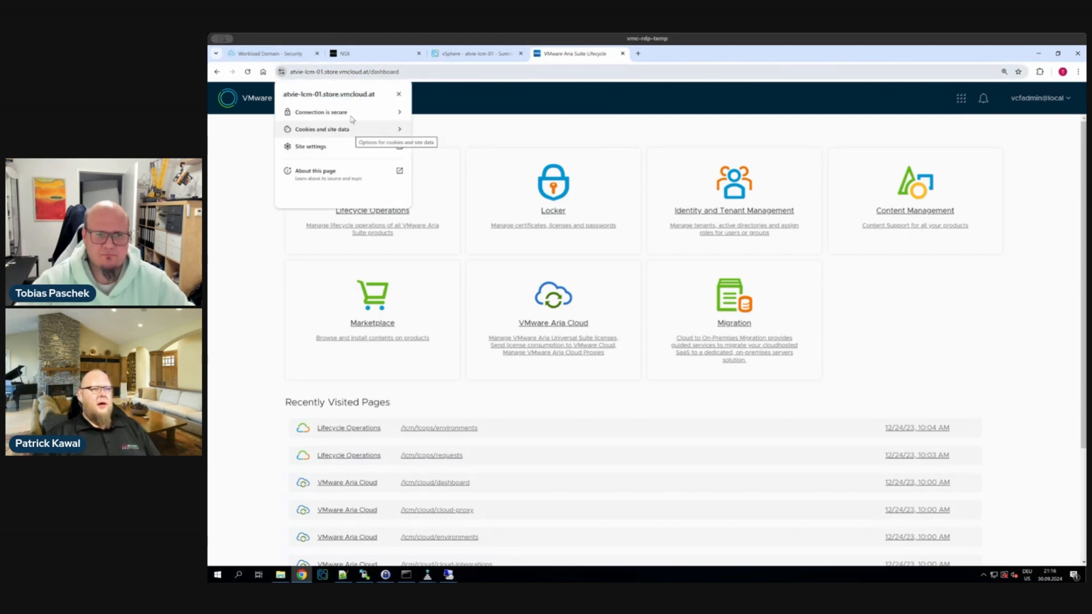
click(385, 114)
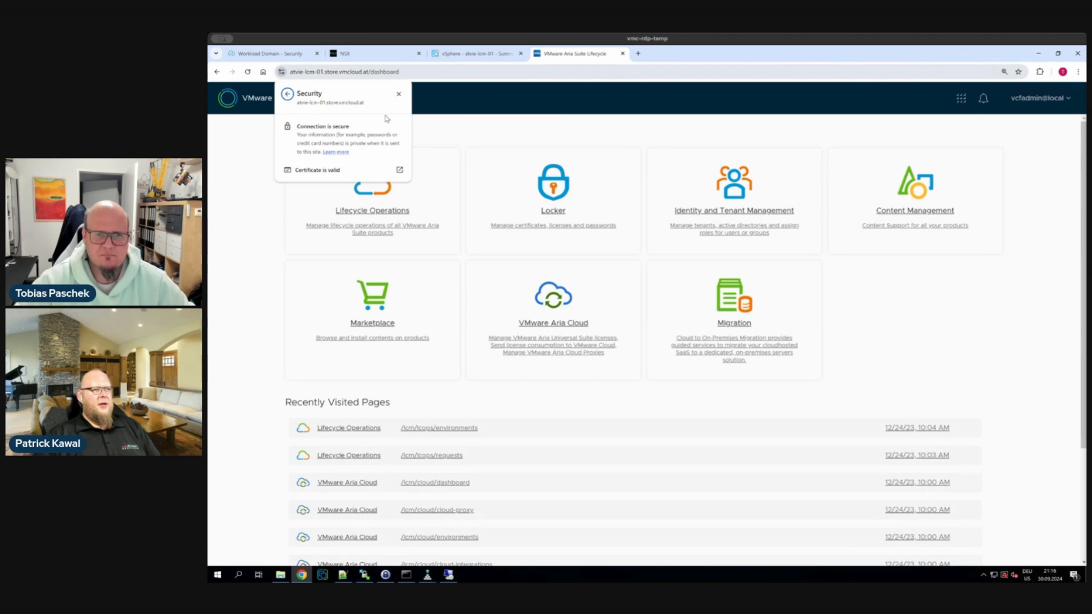
click(339, 170)
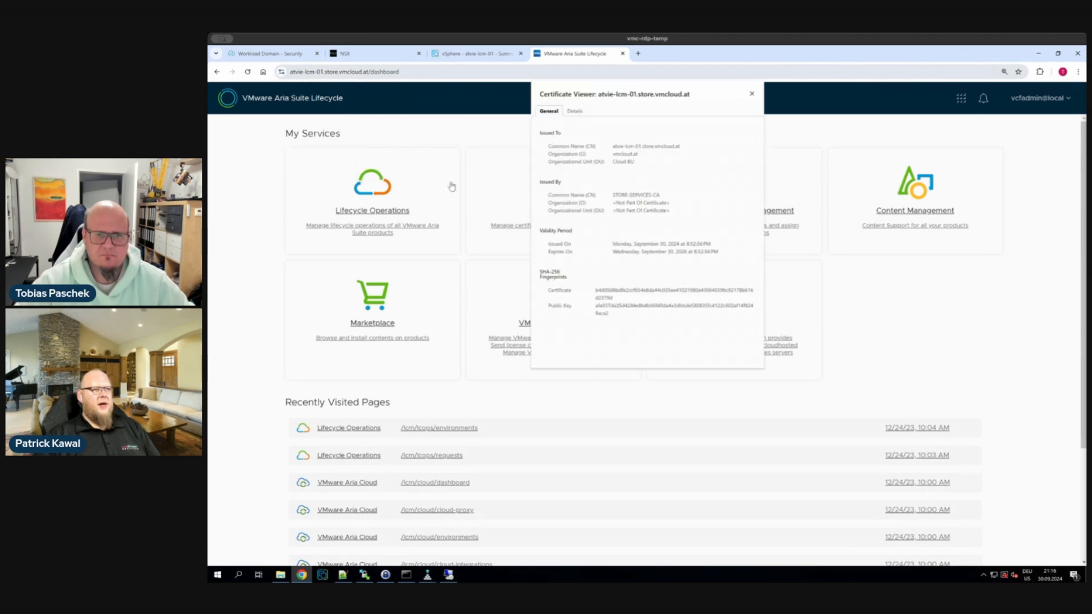
click(572, 112)
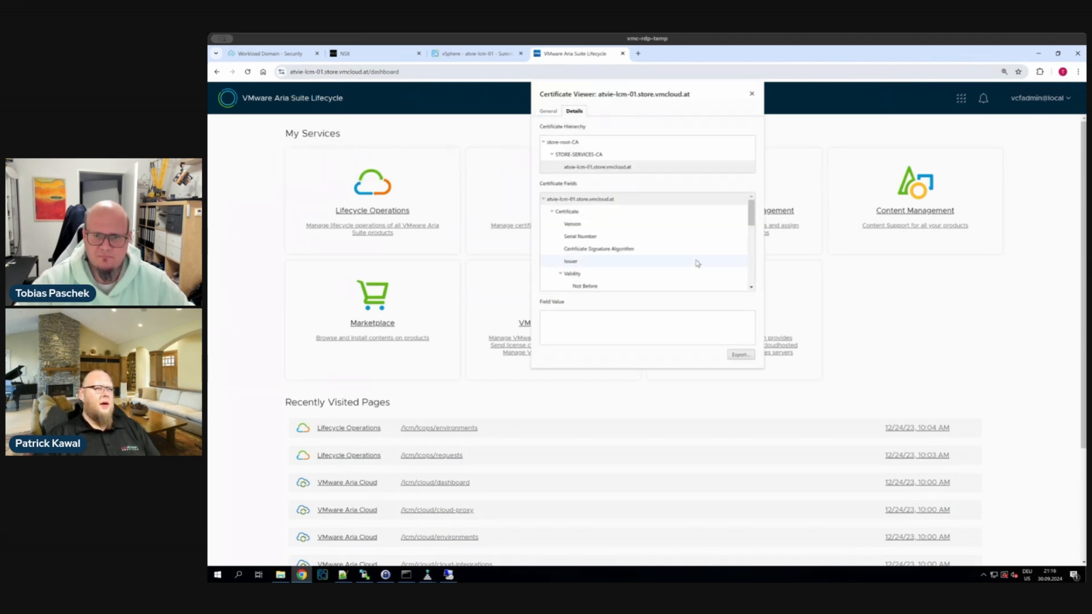
click(752, 94)
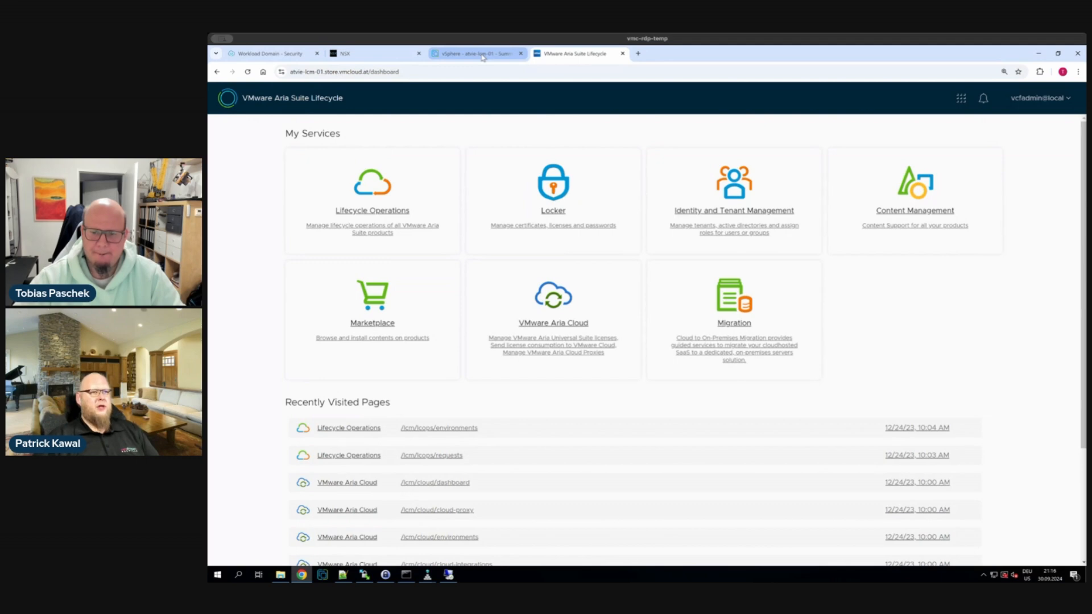
View the atvie-lcm-01 VM summary in vSphere Client and examine the ports of segment seg_172.16.10.x in NSX
mouse_move(482, 58)
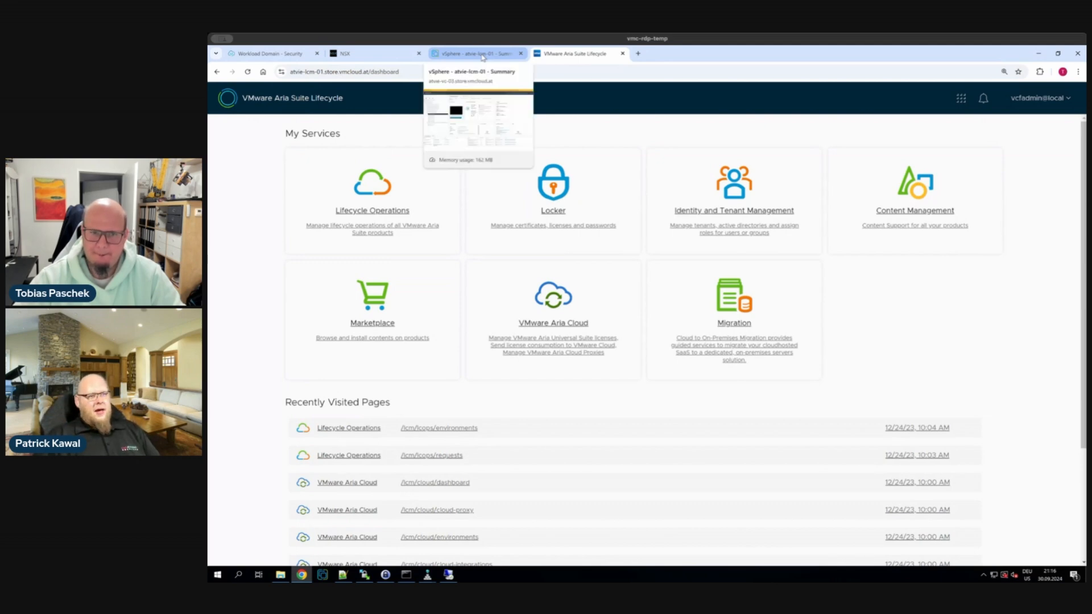
click(483, 54)
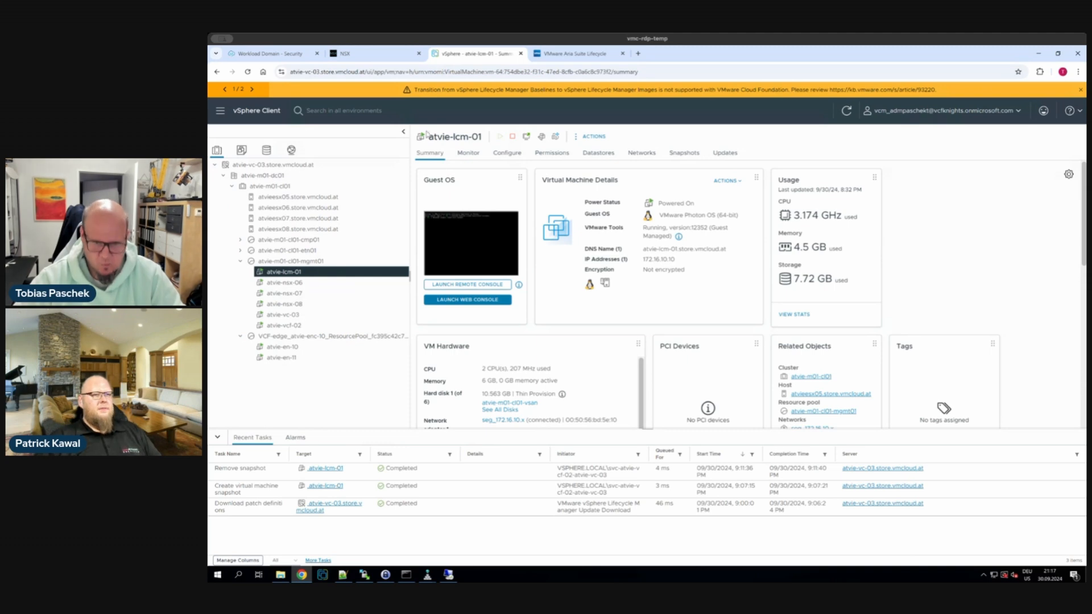
click(353, 55)
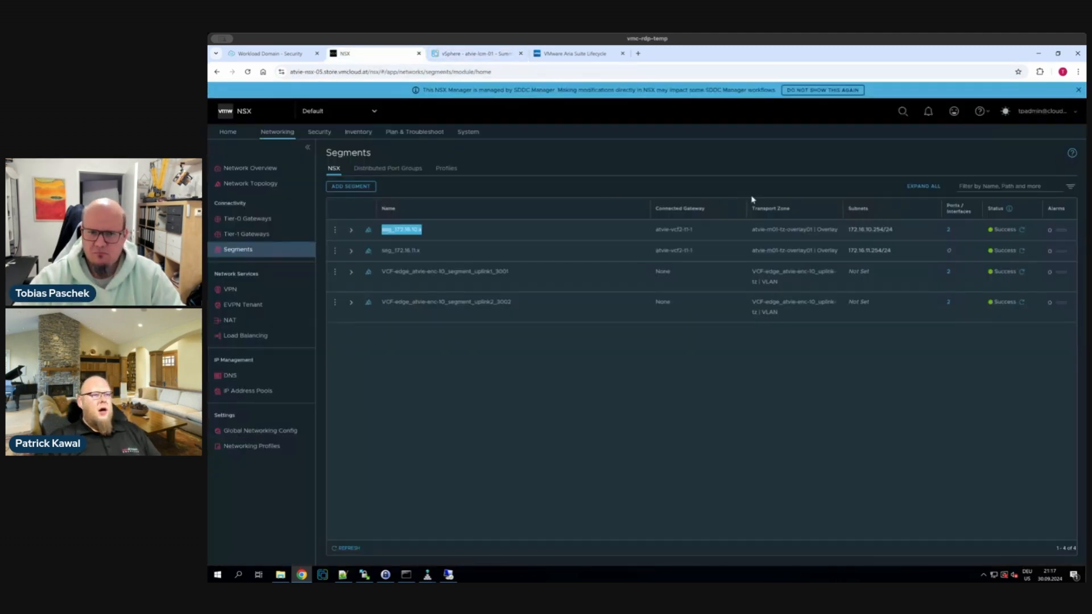
click(948, 230)
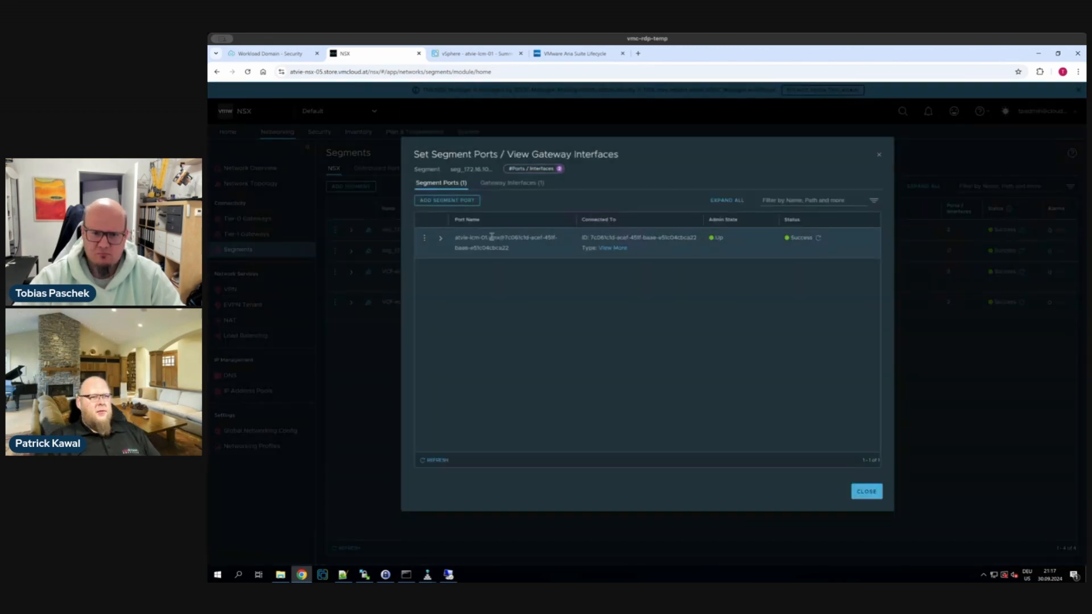
mouse_move(455, 239)
mouse_down()
mouse_move(530, 252)
mouse_move(457, 237)
mouse_up()
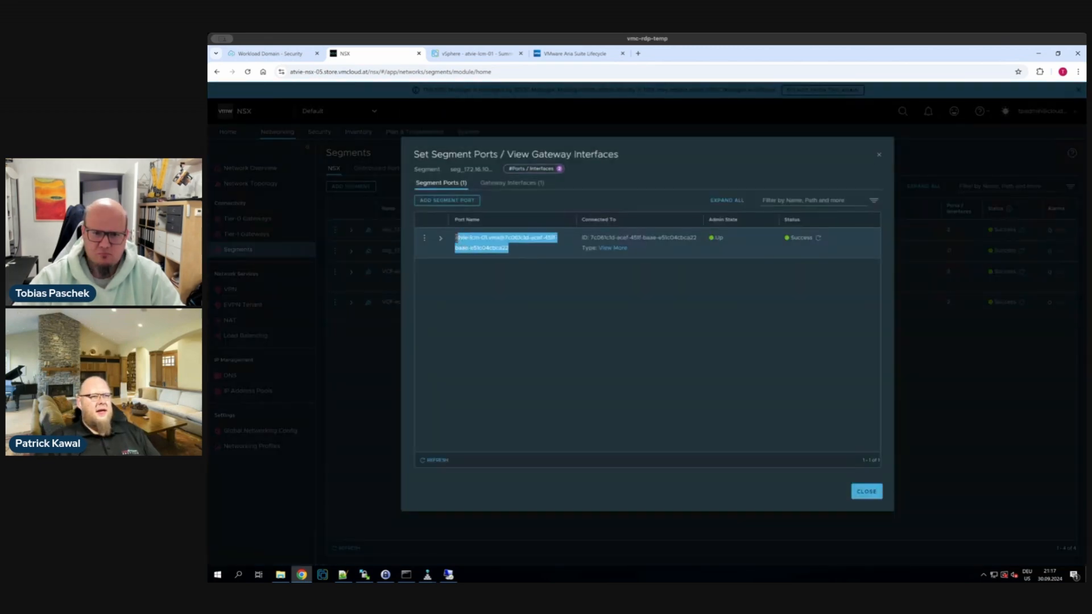
click(866, 492)
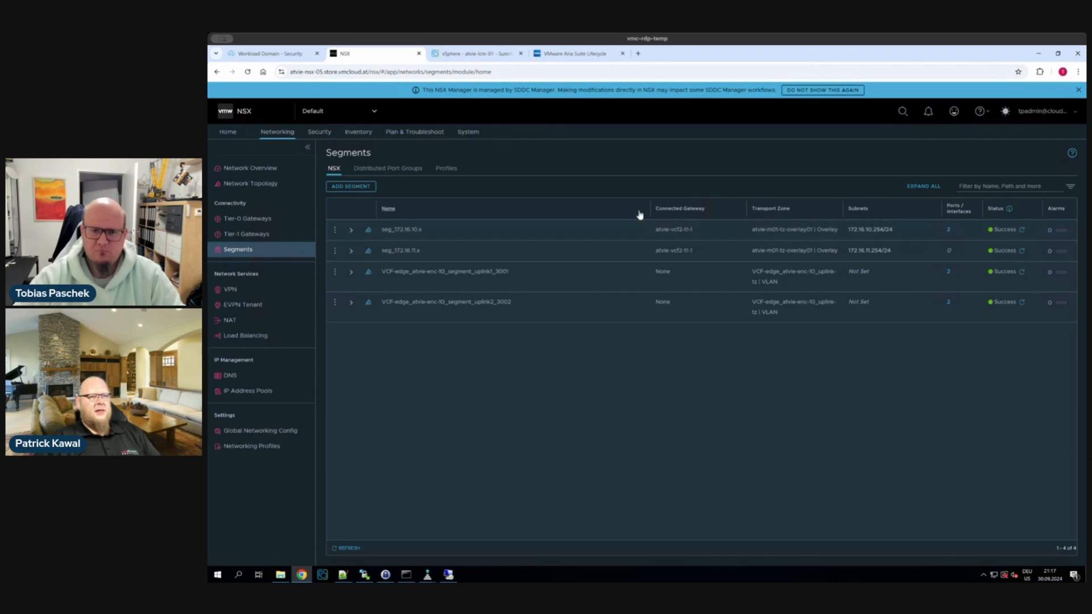
Return to SDDC Manager and review the additional products deployable through VMware Aria Suite Lifecycle, including Workspace ONE Access
click(302, 55)
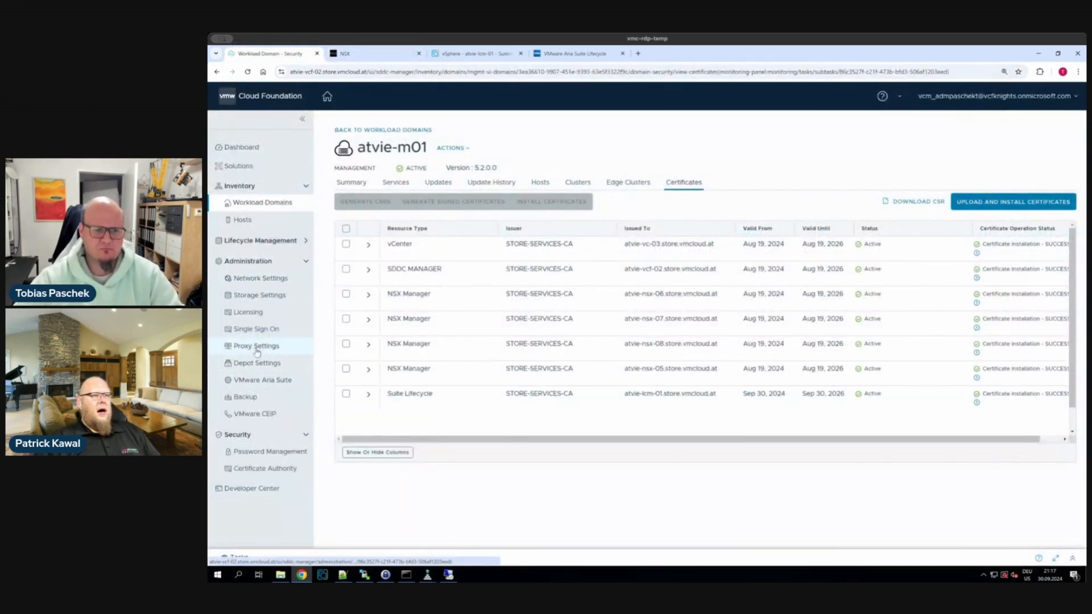
click(261, 381)
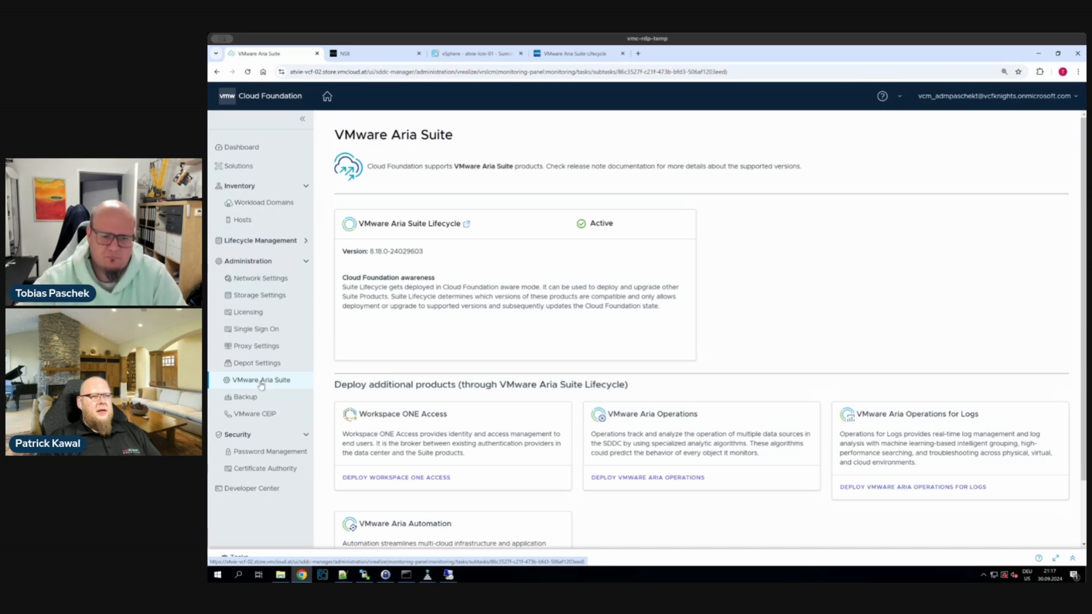
scroll(604, 456, down, 2)
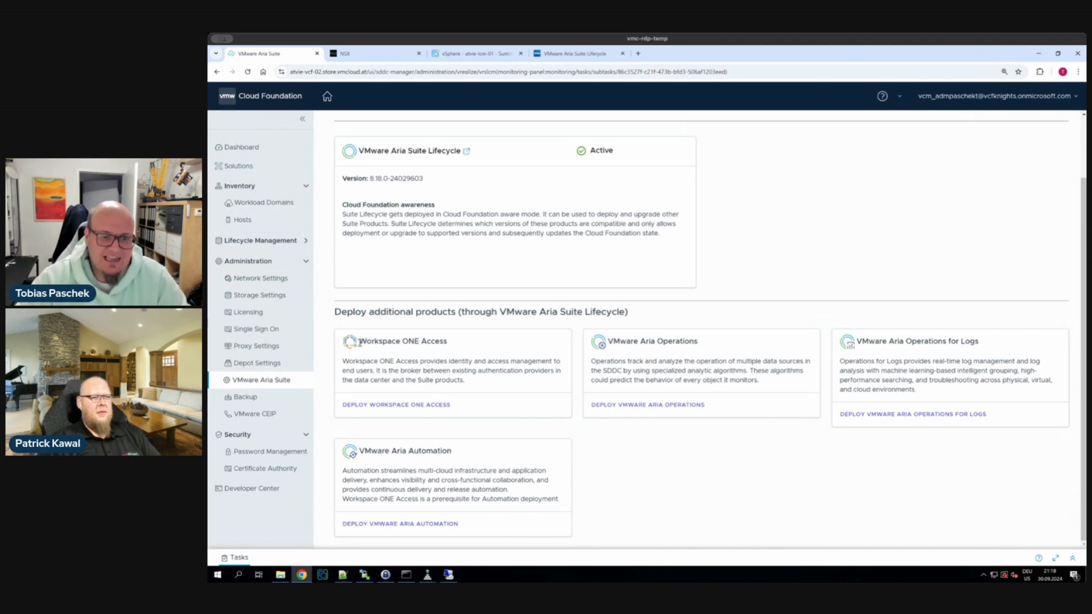
drag(360, 343, 464, 346)
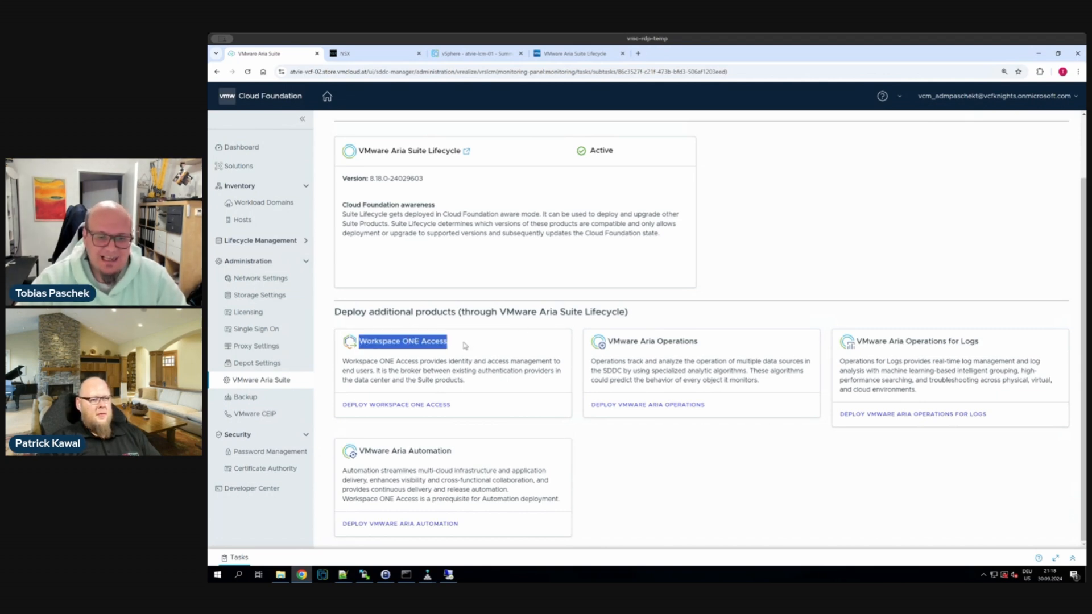
click(464, 346)
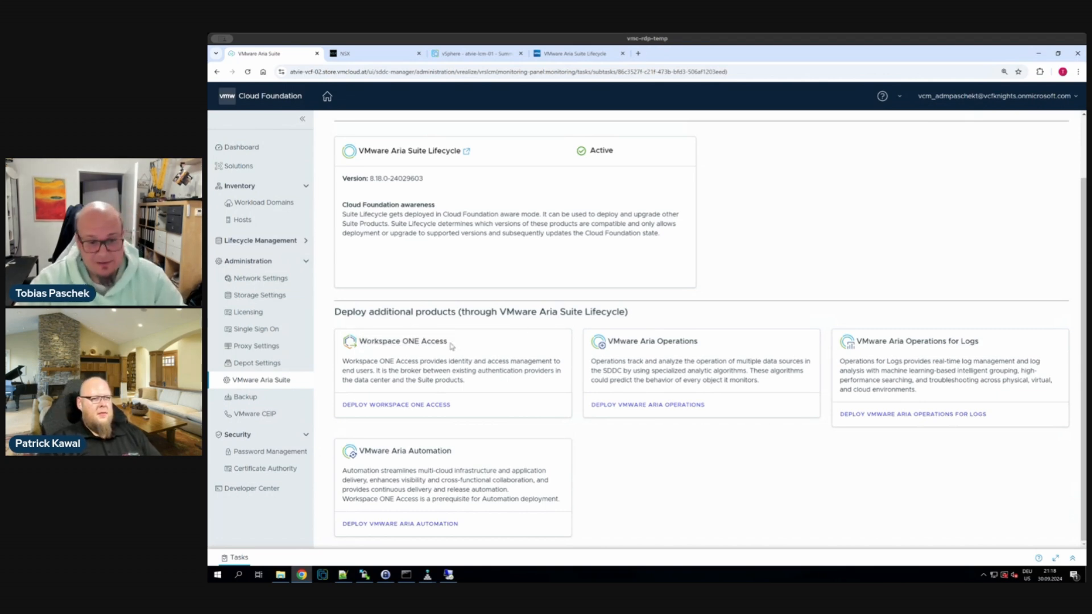